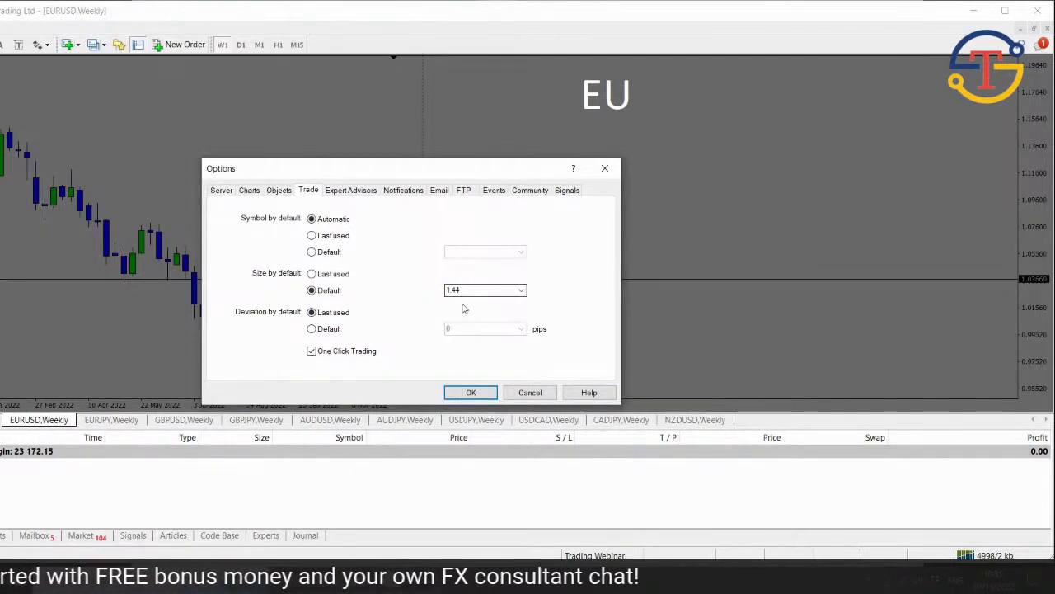
Apply the trade options with a default order size of 1.44, and hide the terminal pane to enlarge the chart.
{"action": "left_click", "coordinate": [480, 394]}
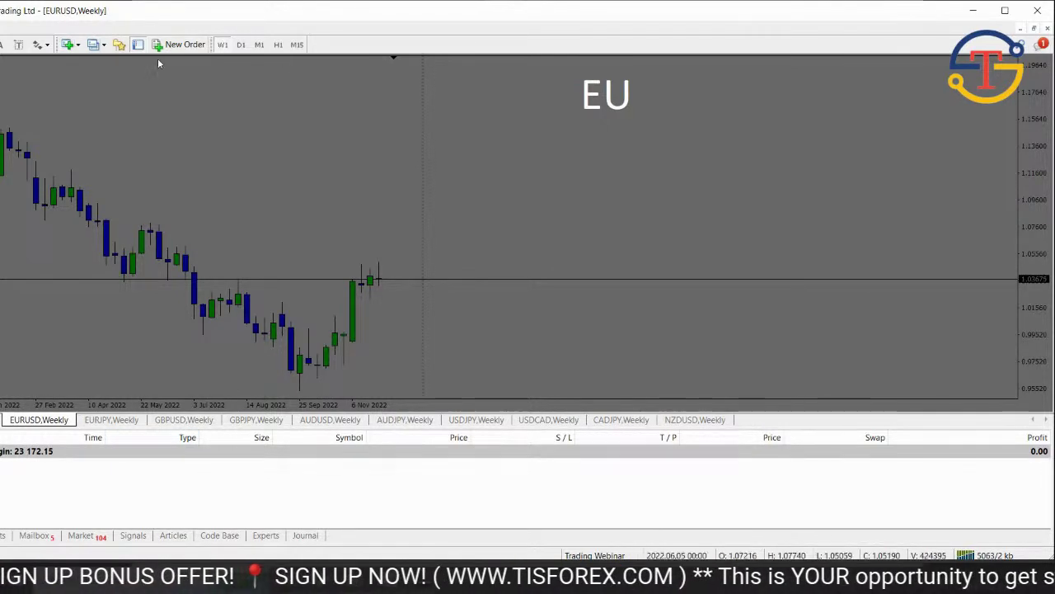
{"action": "left_click", "coordinate": [138, 44]}
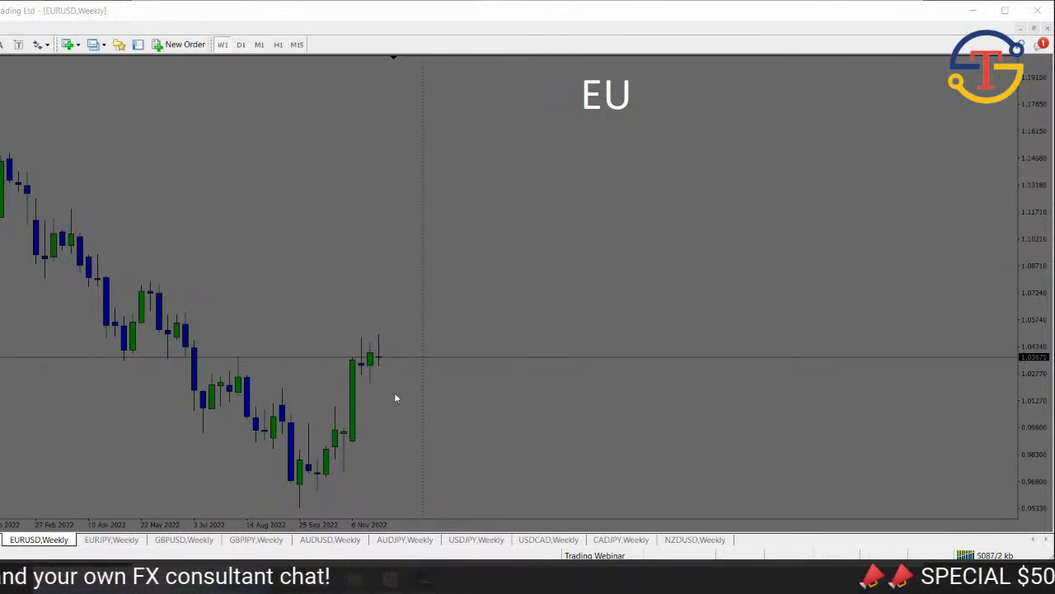
Mark the latest weekly candle's high and low with freehand lines, and clear the drawings.
{"action": "left_click_drag", "start_coordinate": [377, 372], "coordinate": [379, 368]}
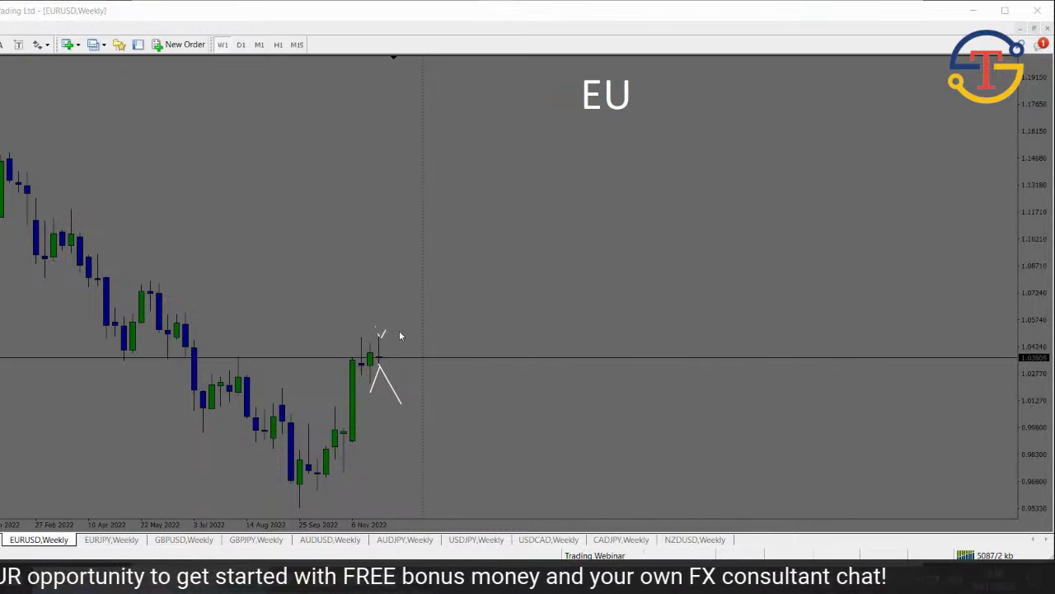
{"action": "key", "text": "Escape"}
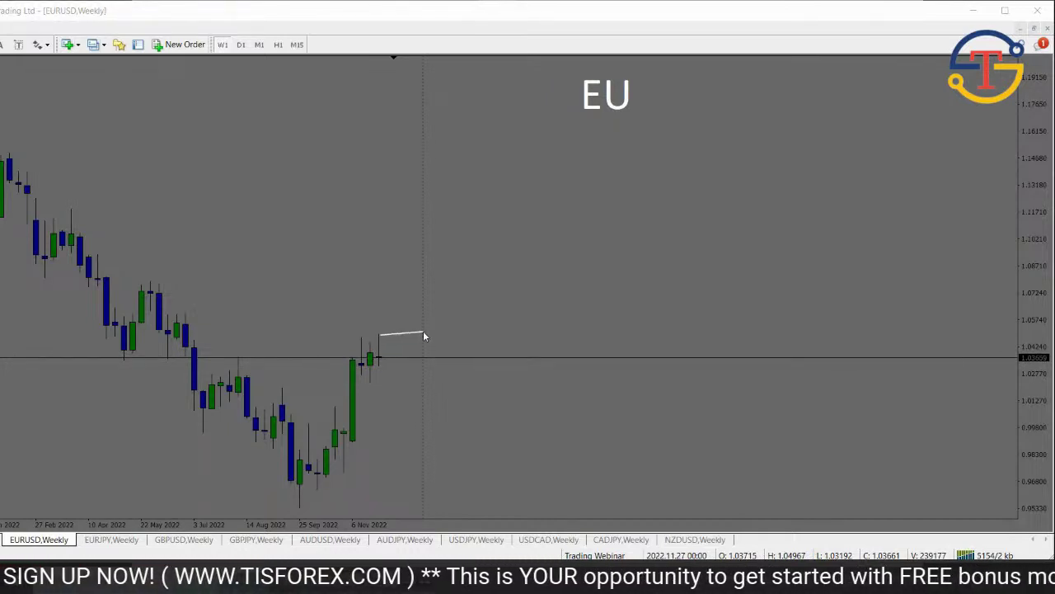
{"action": "left_click_drag", "start_coordinate": [423, 332], "coordinate": [435, 336]}
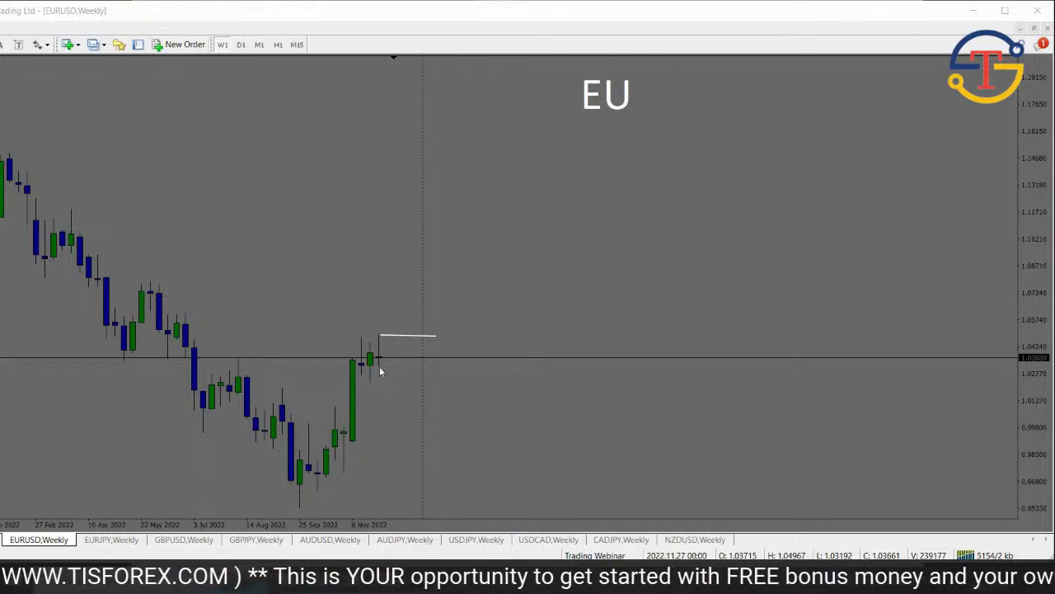
{"action": "left_click_drag", "start_coordinate": [380, 367], "coordinate": [443, 367]}
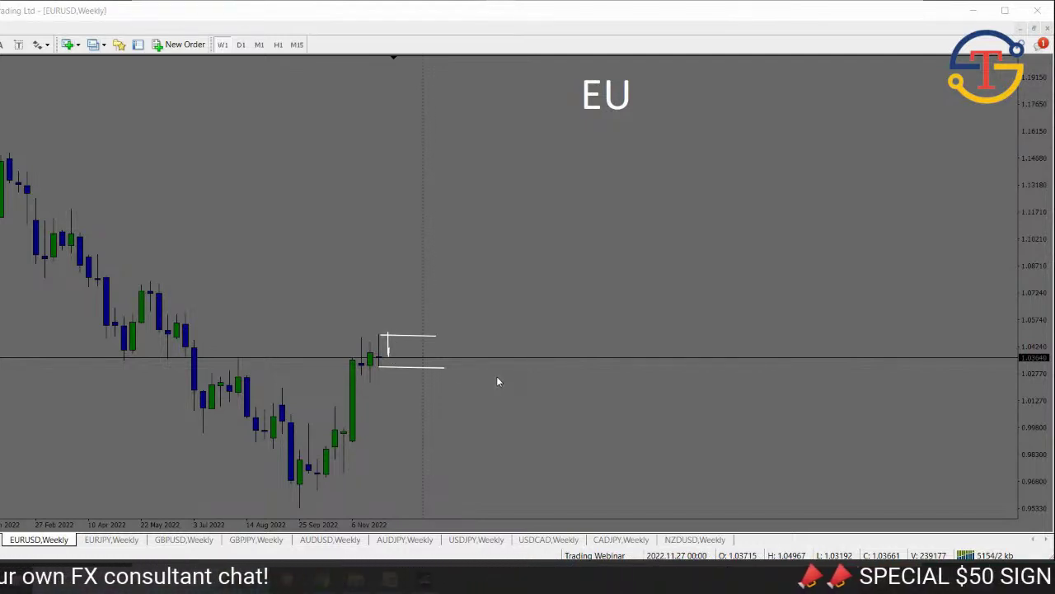
{"action": "key", "text": "Escape"}
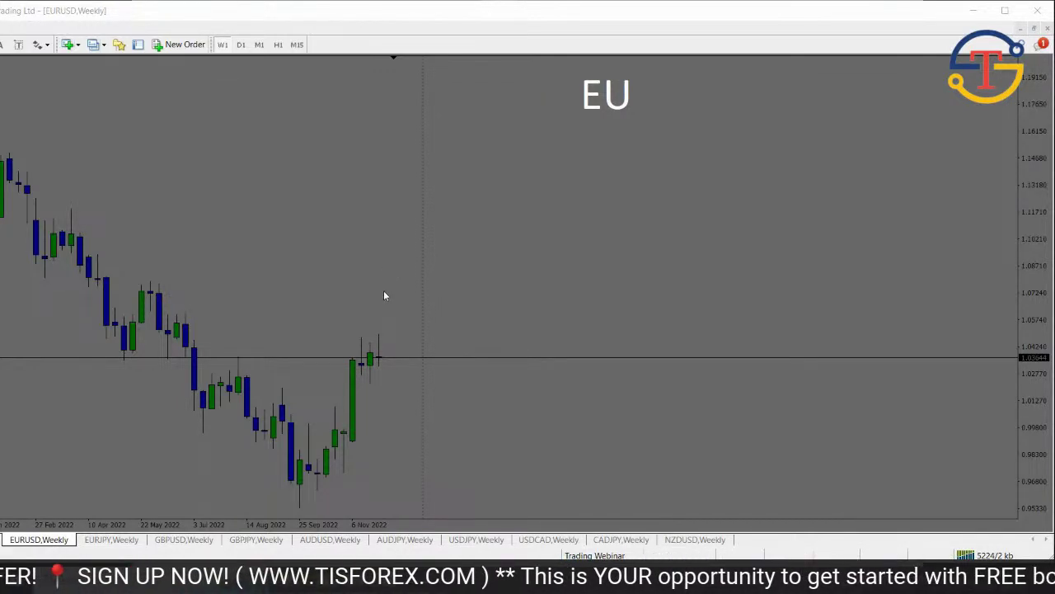
Place a 1.44-lot EURUSD buy stop order and move its line to 1.04998, just above the latest weekly candle's high.
{"action": "right_click", "coordinate": [386, 317]}
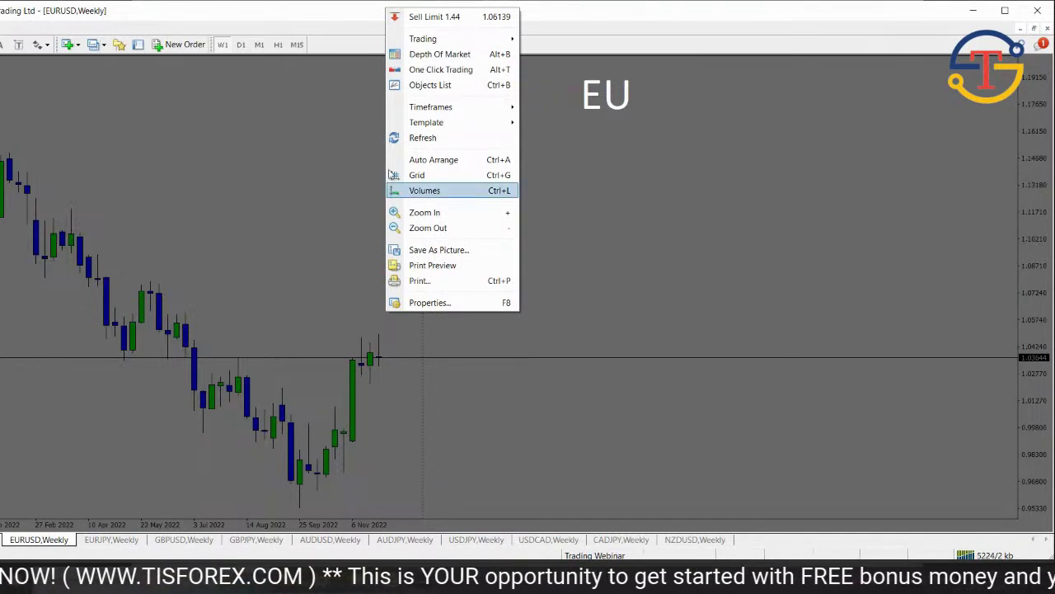
{"action": "mouse_move", "coordinate": [439, 40]}
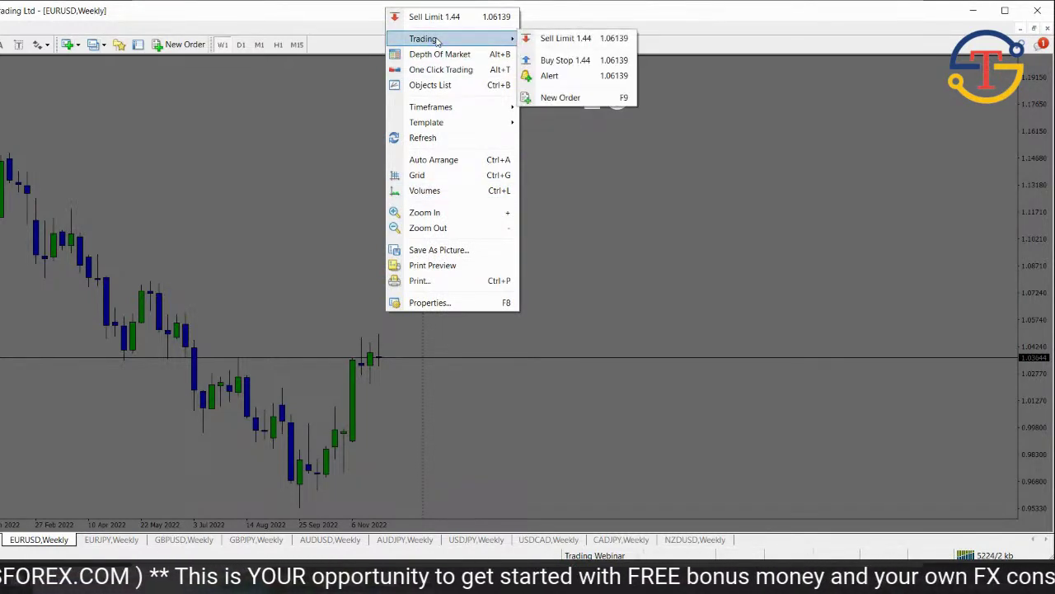
{"action": "left_click", "coordinate": [569, 62]}
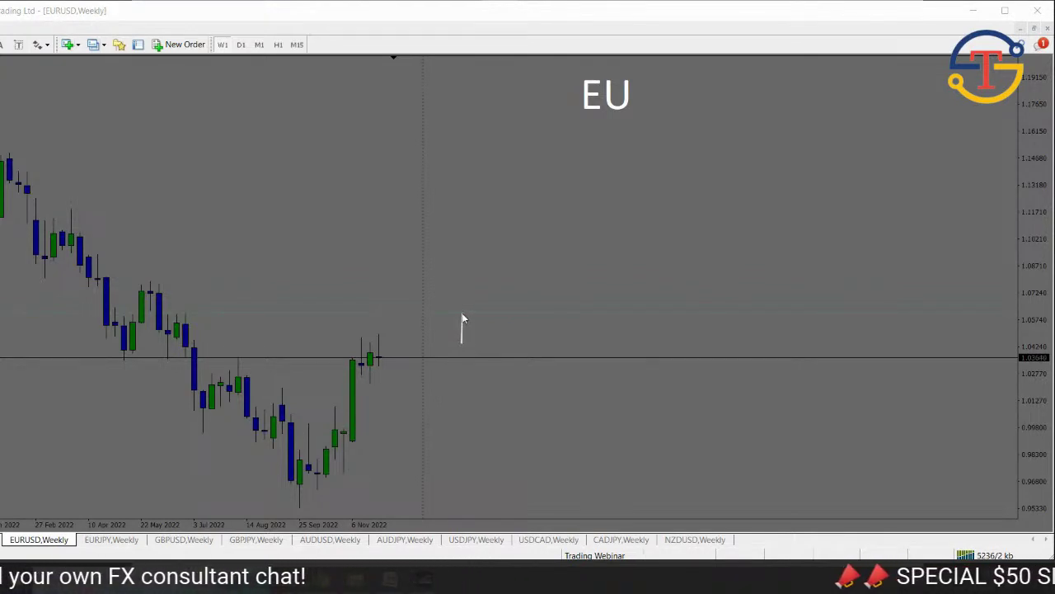
{"action": "left_click_drag", "start_coordinate": [463, 315], "coordinate": [464, 245]}
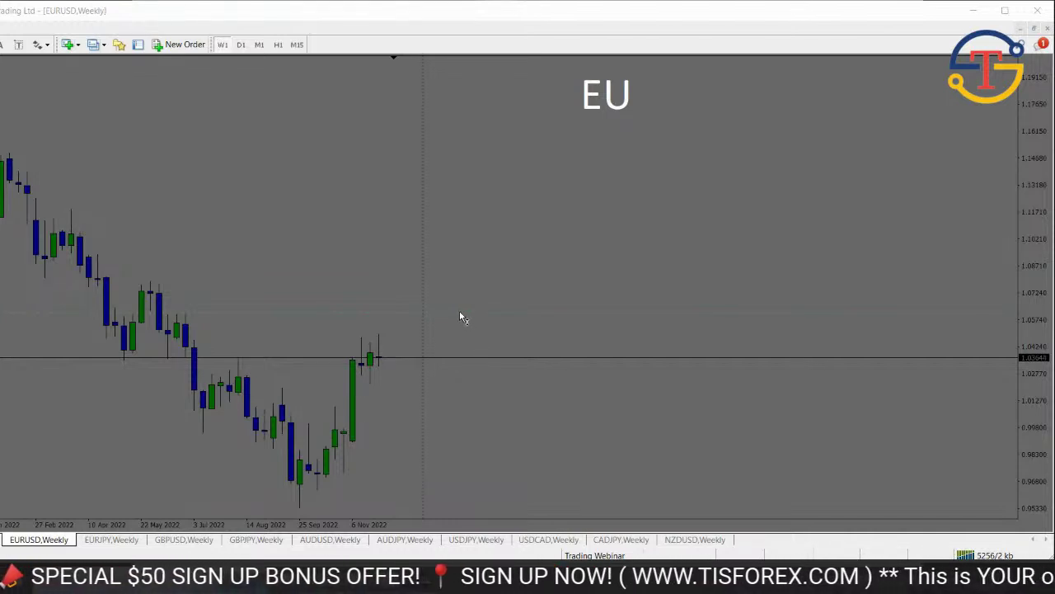
{"action": "left_click_drag", "start_coordinate": [460, 317], "coordinate": [483, 337]}
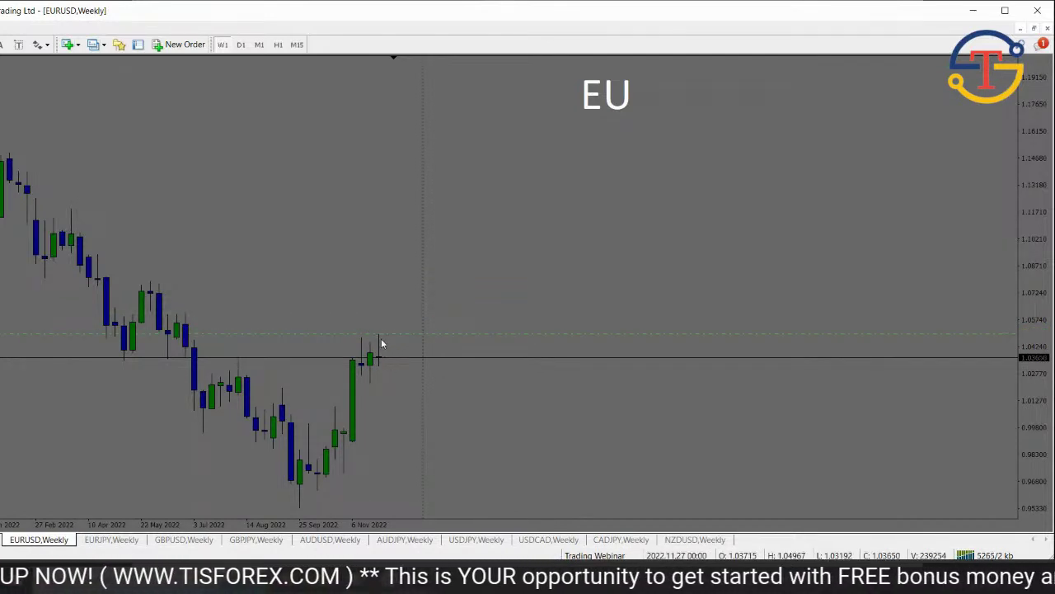
Place a 1.44-lot EURUSD sell stop order and move its line to just below the latest weekly candle's low.
{"action": "right_click", "coordinate": [400, 396]}
{"action": "mouse_move", "coordinate": [459, 120]}
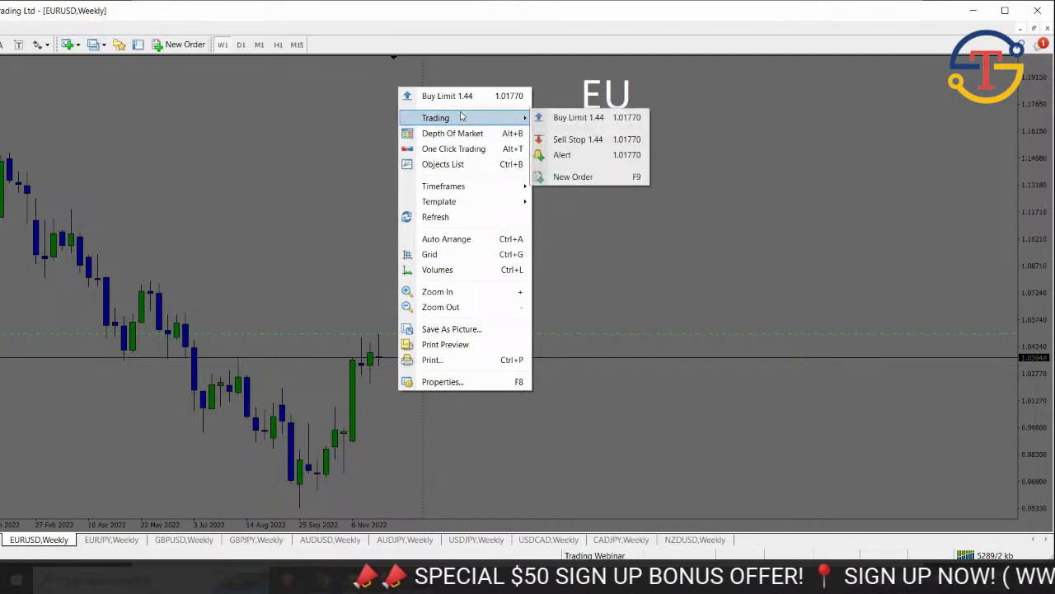
{"action": "left_click", "coordinate": [559, 139]}
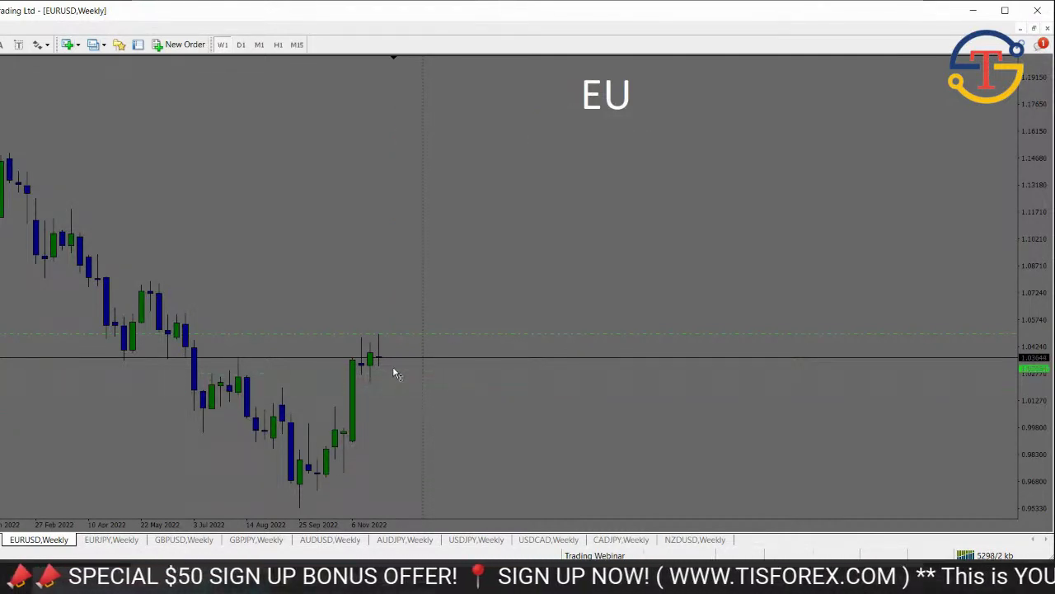
{"action": "left_click", "coordinate": [391, 370]}
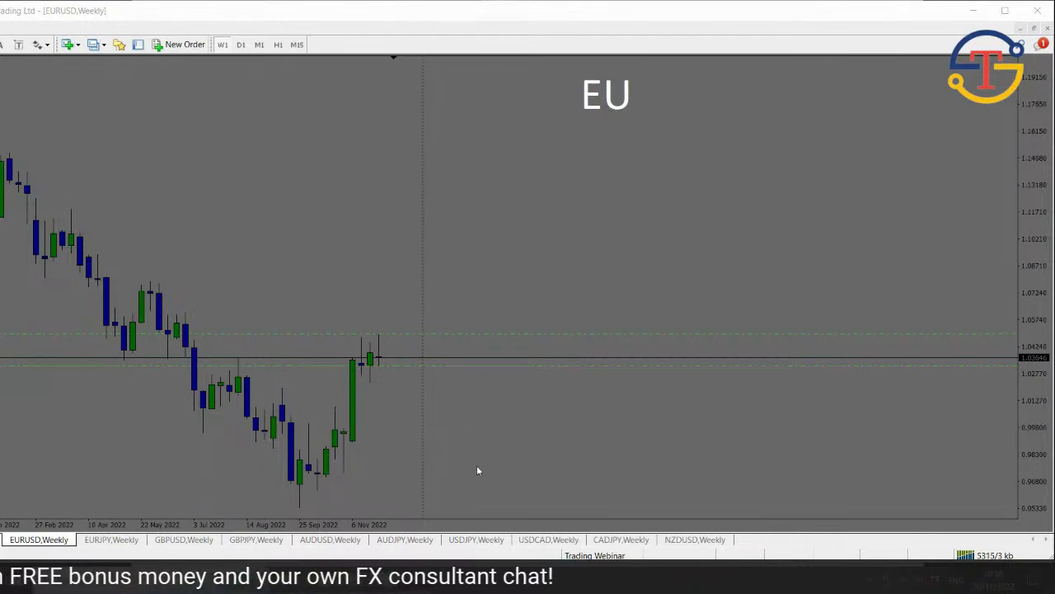
Set the buy stop order's stop loss to 1.04888 and apply the modification.
{"action": "double_click", "coordinate": [410, 334]}
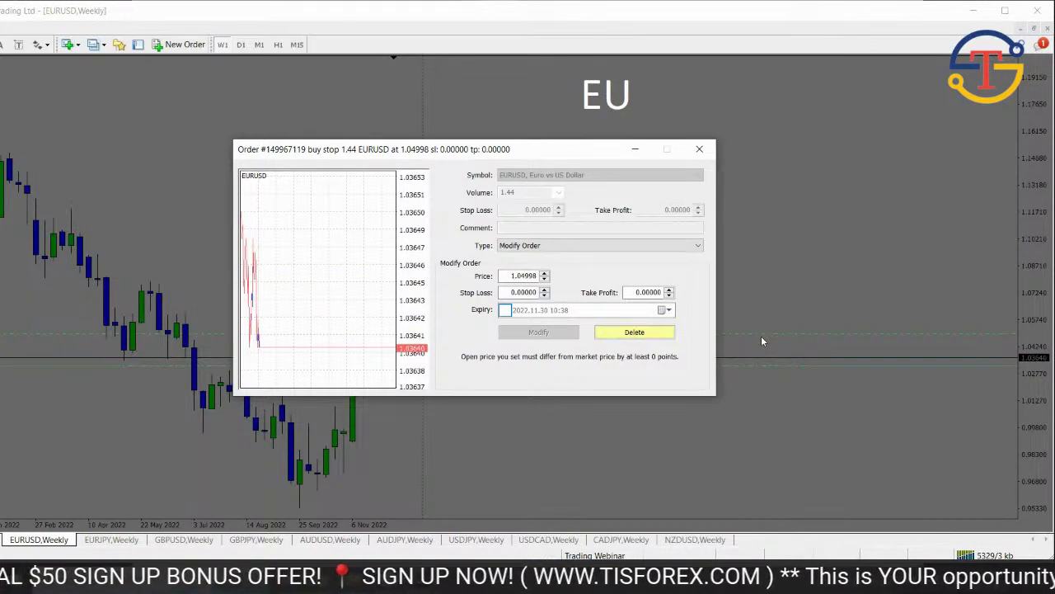
{"action": "left_click", "coordinate": [544, 296]}
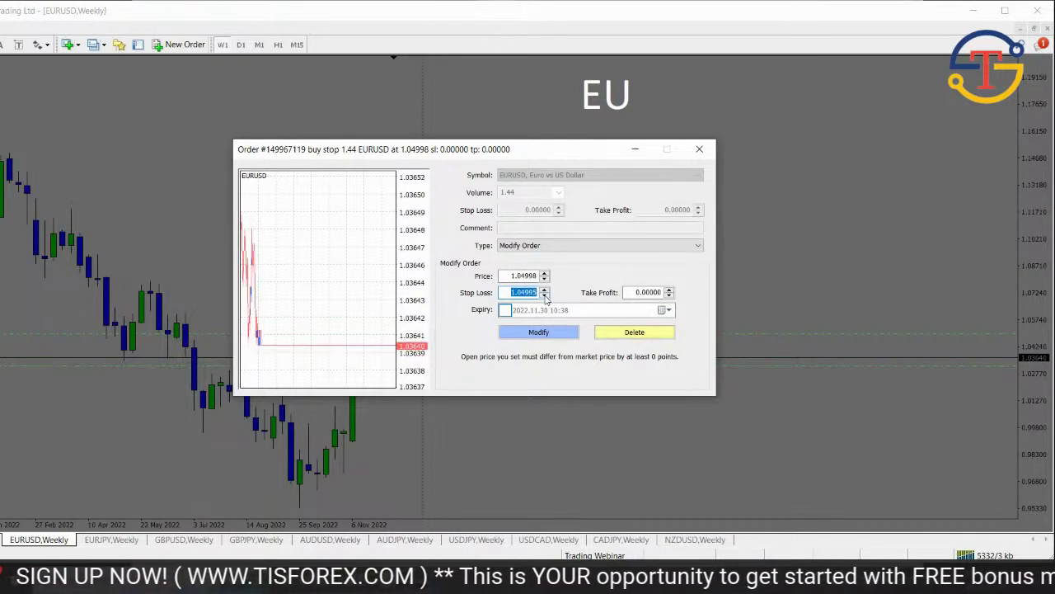
{"action": "left_click", "coordinate": [544, 296]}
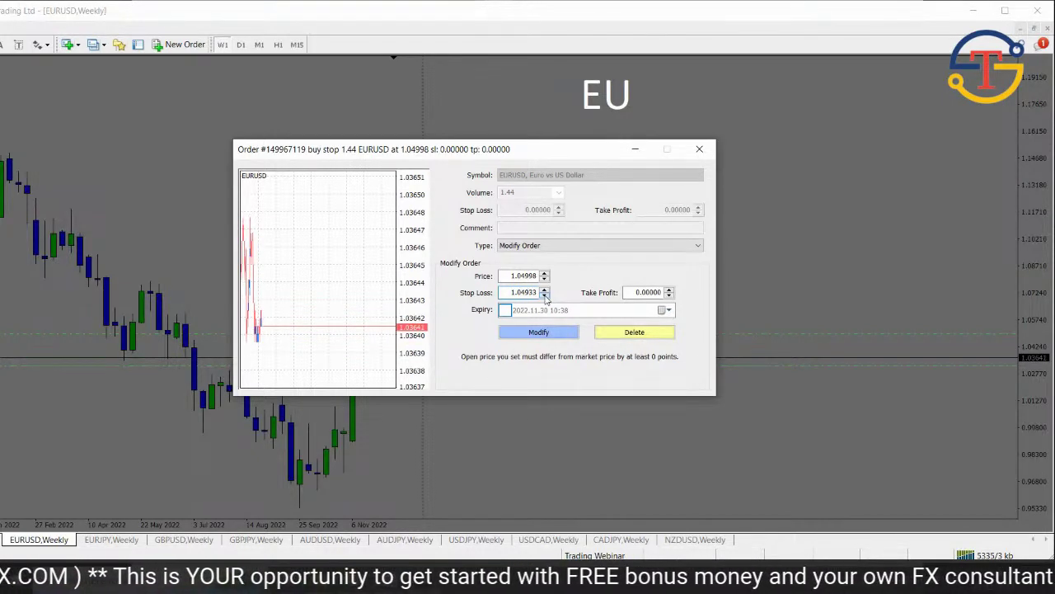
{"action": "double_click", "coordinate": [527, 291]}
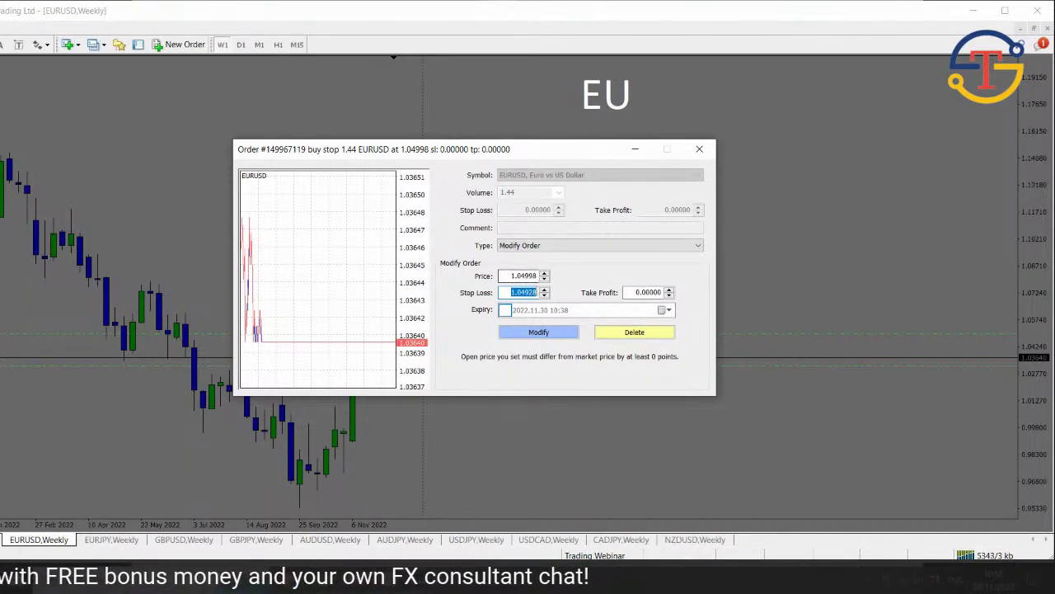
{"action": "left_click", "coordinate": [544, 299]}
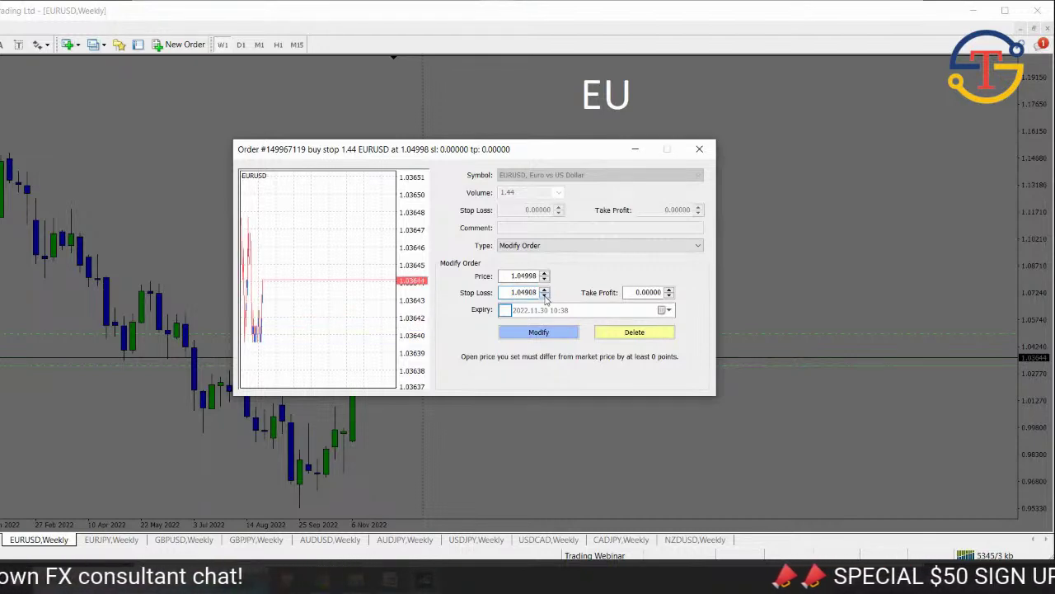
{"action": "left_click", "coordinate": [544, 297]}
{"action": "left_click", "coordinate": [545, 296]}
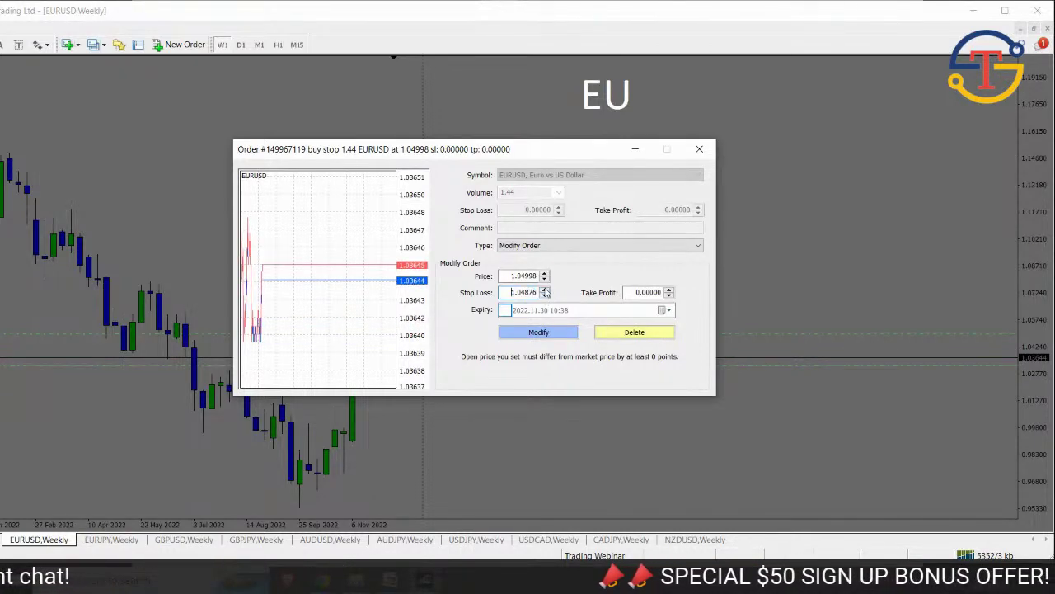
{"action": "left_click", "coordinate": [544, 291]}
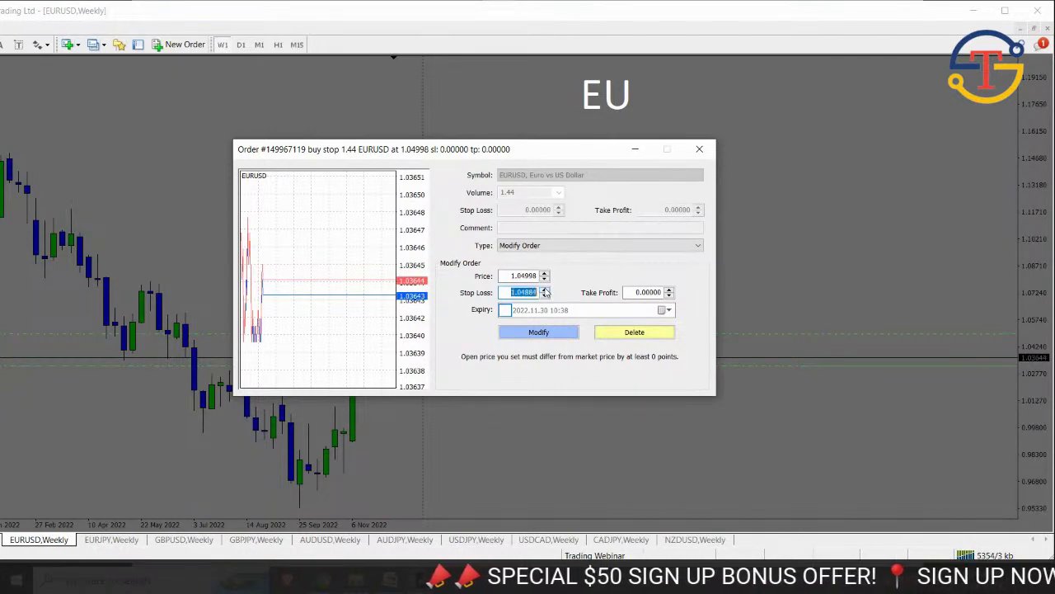
{"action": "left_click", "coordinate": [544, 290]}
{"action": "left_click", "coordinate": [545, 293]}
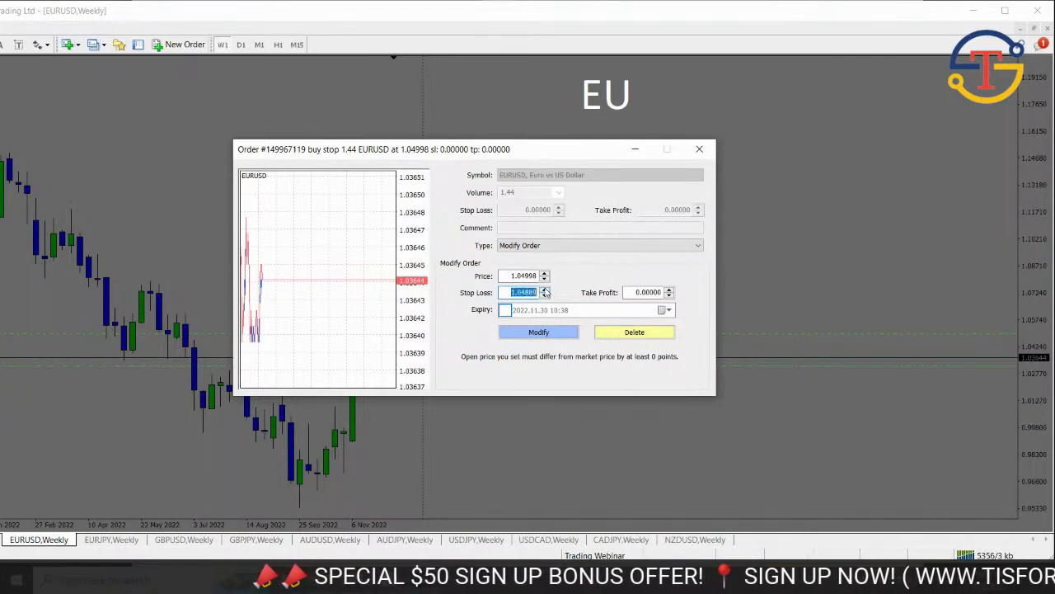
{"action": "left_click", "coordinate": [545, 296]}
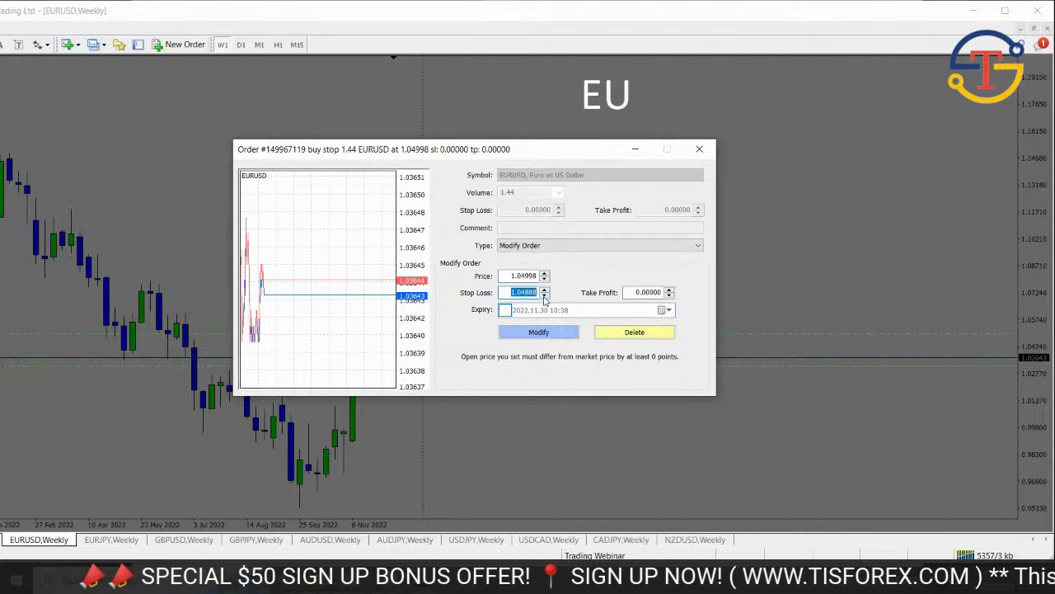
{"action": "left_click", "coordinate": [548, 332]}
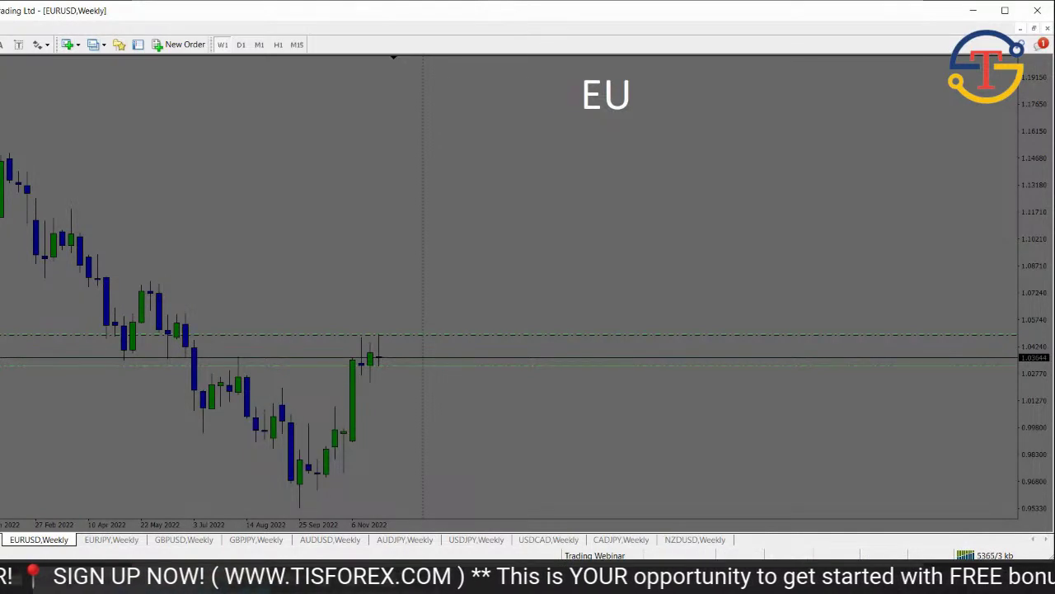
Enlarge the chart's candles and sketch freehand V-shaped marks above and below the buy stop line.
{"action": "key", "text": "plus"}
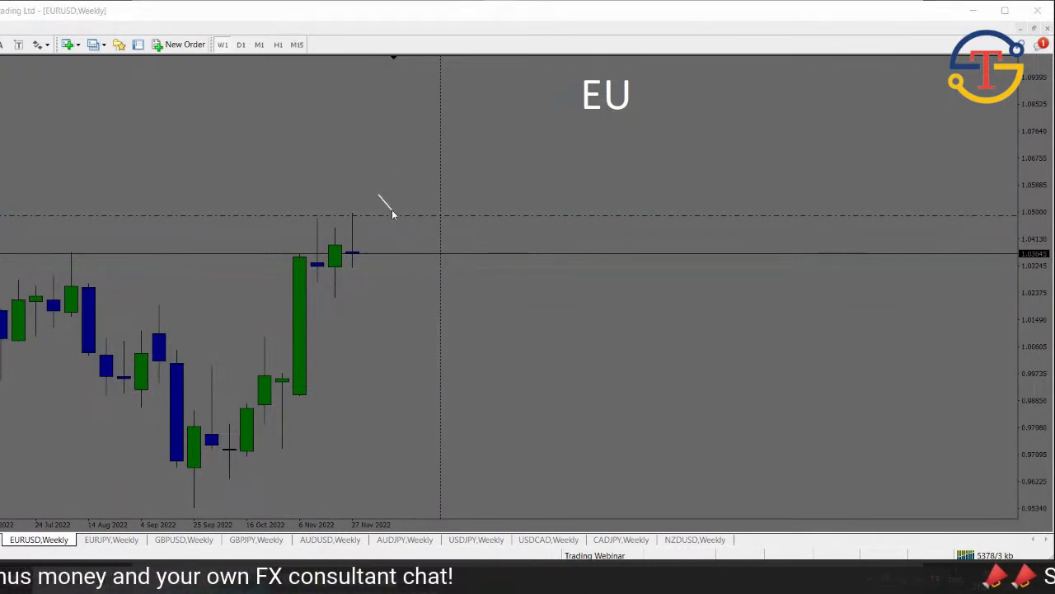
{"action": "left_click_drag", "start_coordinate": [391, 209], "coordinate": [407, 192]}
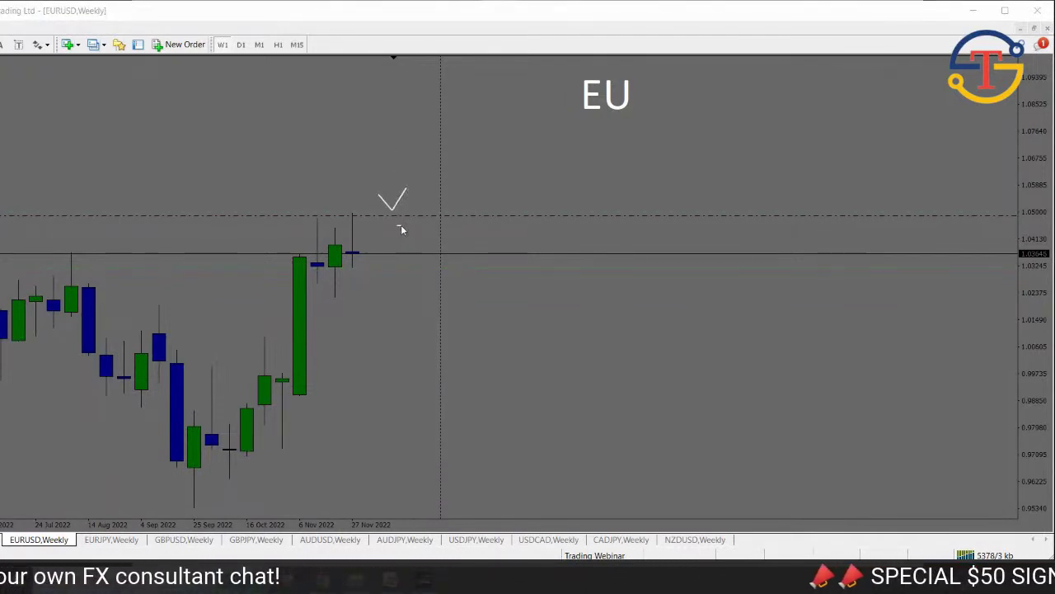
{"action": "mouse_move", "coordinate": [402, 230]}
{"action": "left_mouse_down"}
{"action": "mouse_move", "coordinate": [407, 220]}
{"action": "mouse_move", "coordinate": [421, 237]}
{"action": "left_mouse_up"}
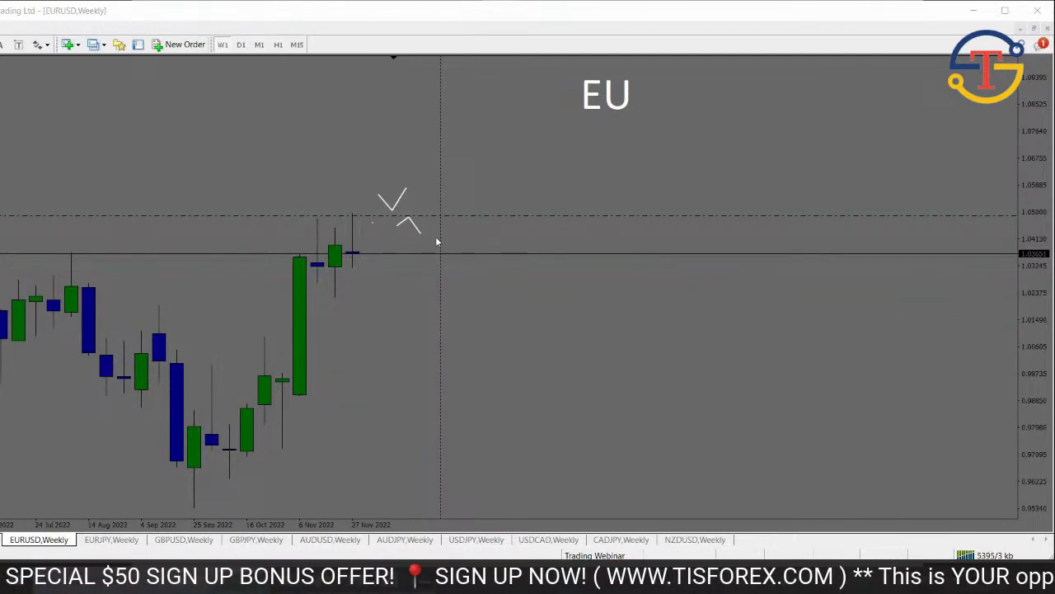
Raise the buy stop order's stop loss a few points closer to its entry price and apply the modification.
{"action": "double_click", "coordinate": [500, 220]}
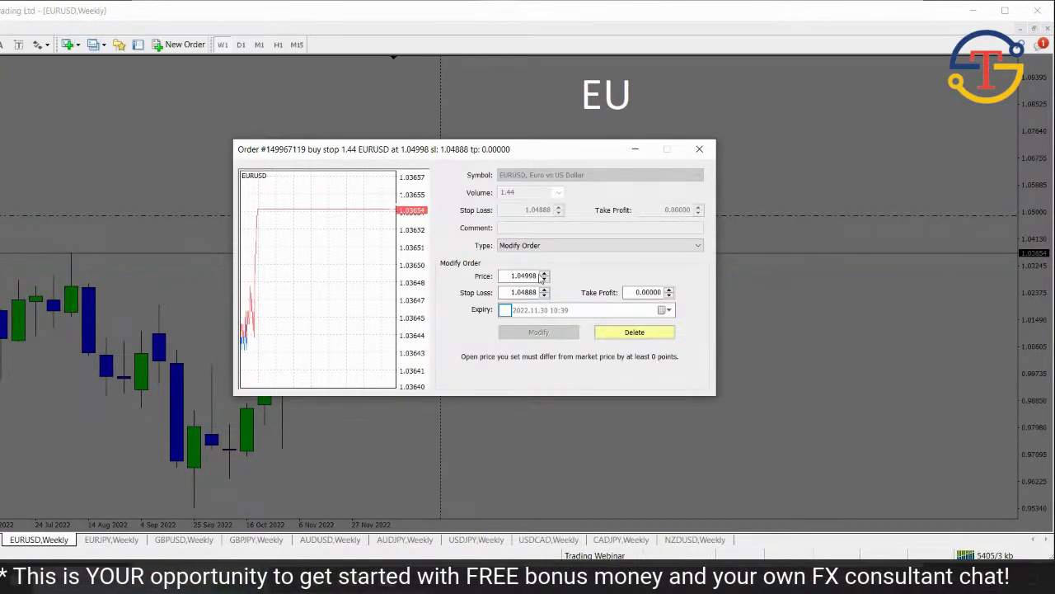
{"action": "left_click", "coordinate": [544, 290]}
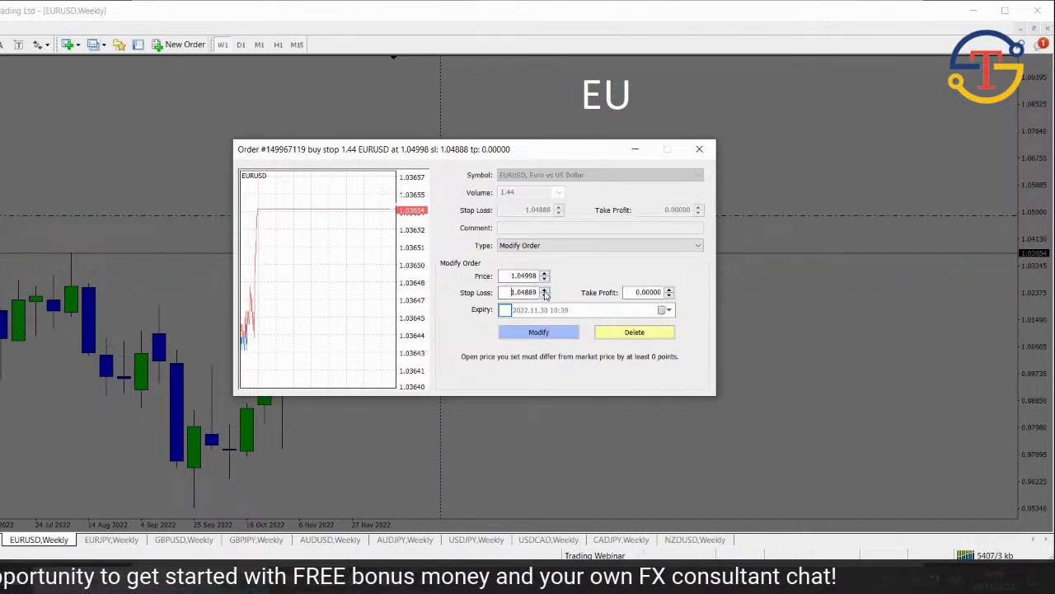
{"action": "left_click", "coordinate": [544, 290]}
{"action": "left_click", "coordinate": [544, 290]}
{"action": "left_click", "coordinate": [544, 289]}
{"action": "left_click", "coordinate": [545, 290]}
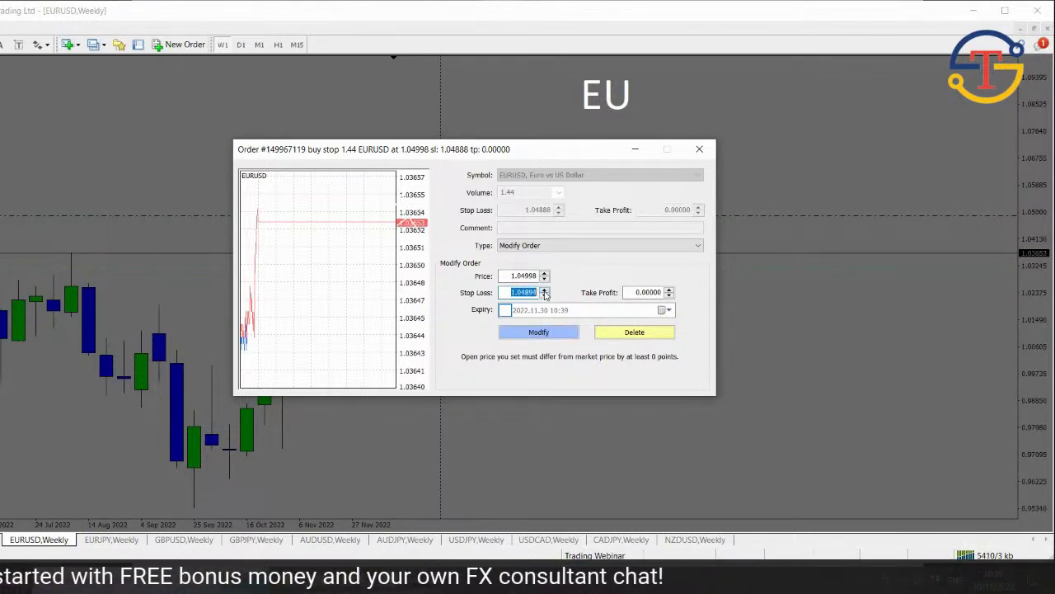
{"action": "left_click", "coordinate": [545, 289]}
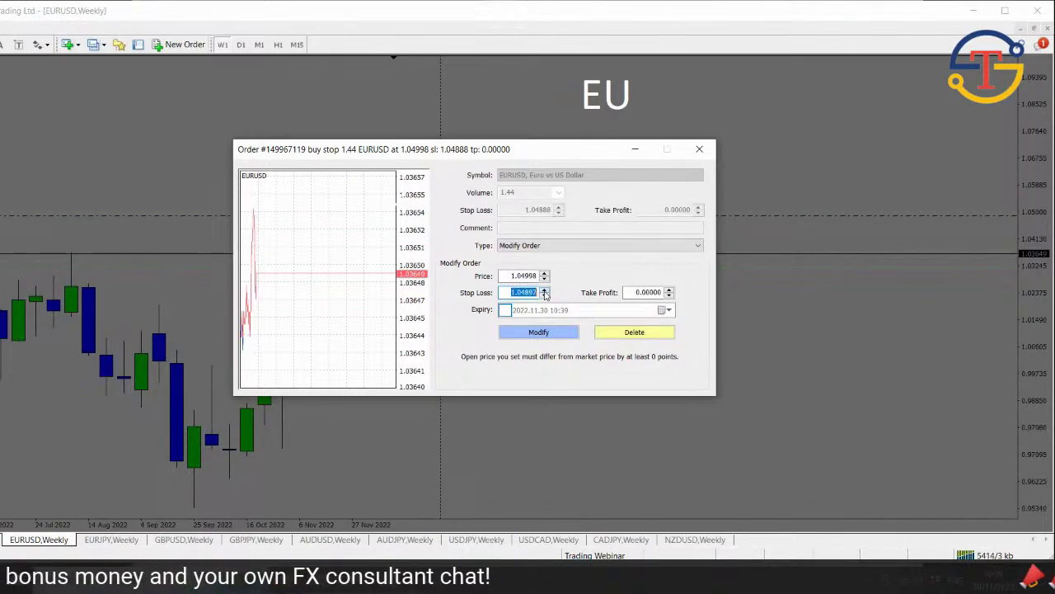
{"action": "left_click", "coordinate": [559, 333]}
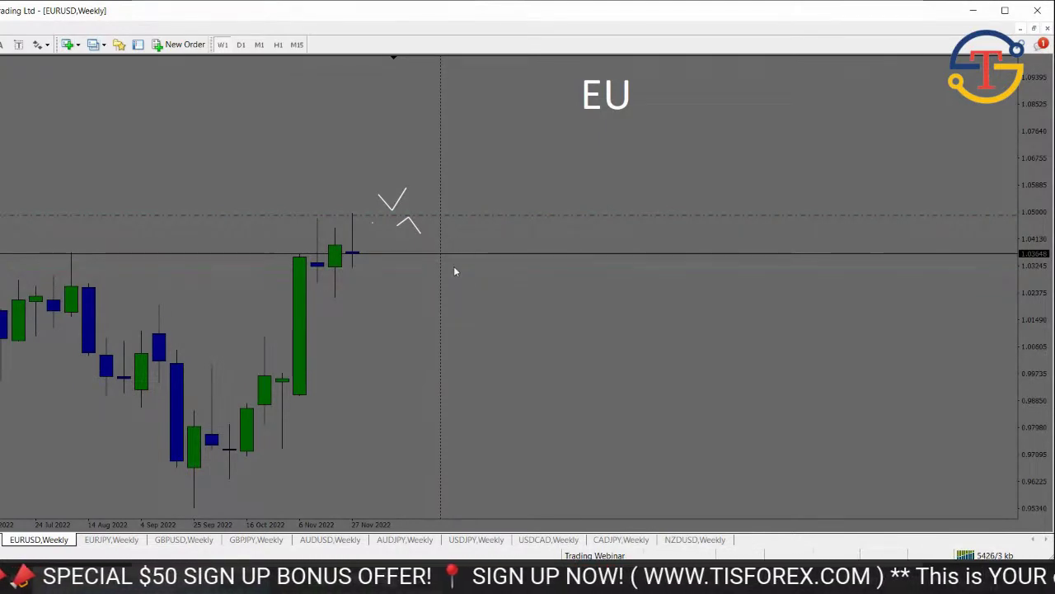
{"action": "right_click", "coordinate": [463, 216]}
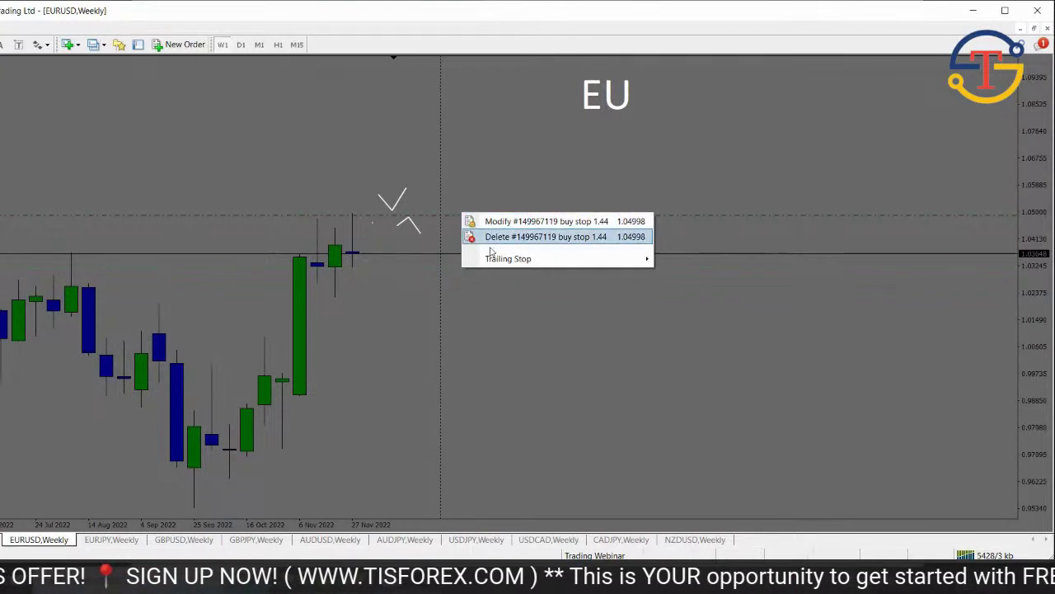
{"action": "left_click", "coordinate": [449, 239]}
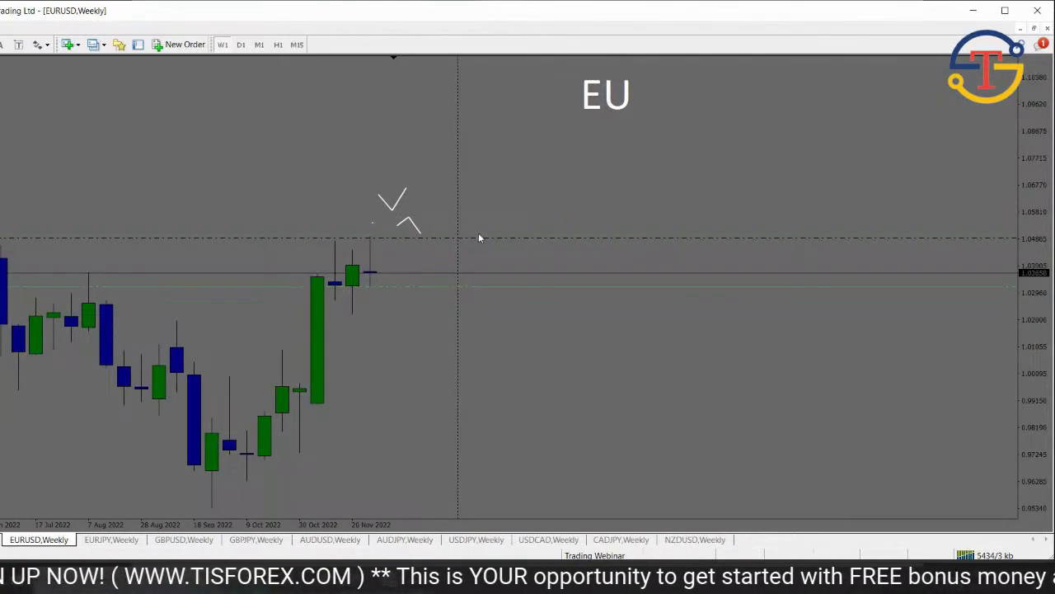
Add a take profit of 1.05211 to the EURUSD buy stop order and apply the modification.
{"action": "double_click", "coordinate": [482, 239]}
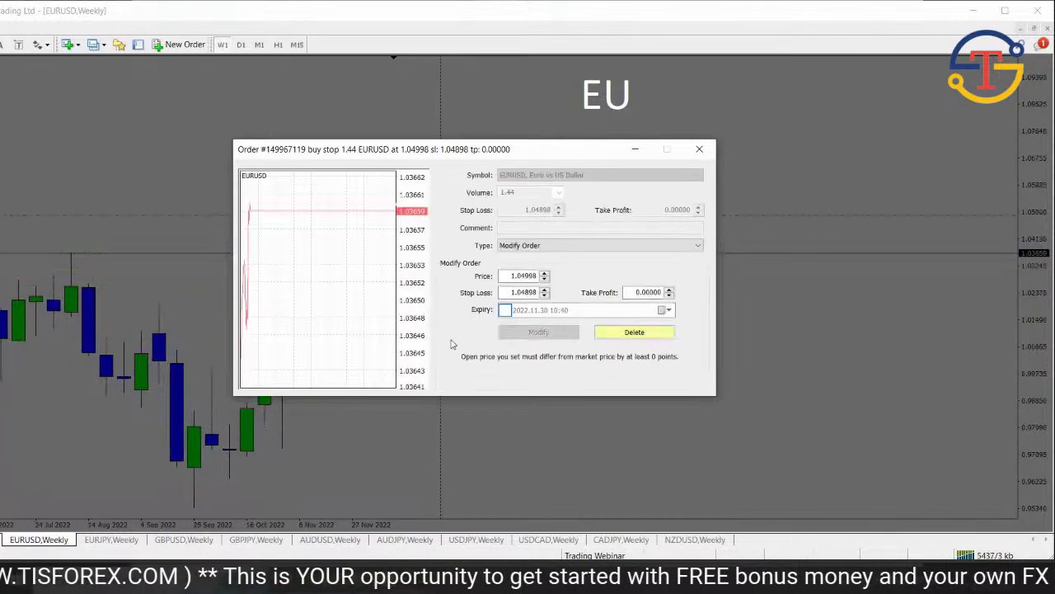
{"action": "left_click", "coordinate": [668, 289]}
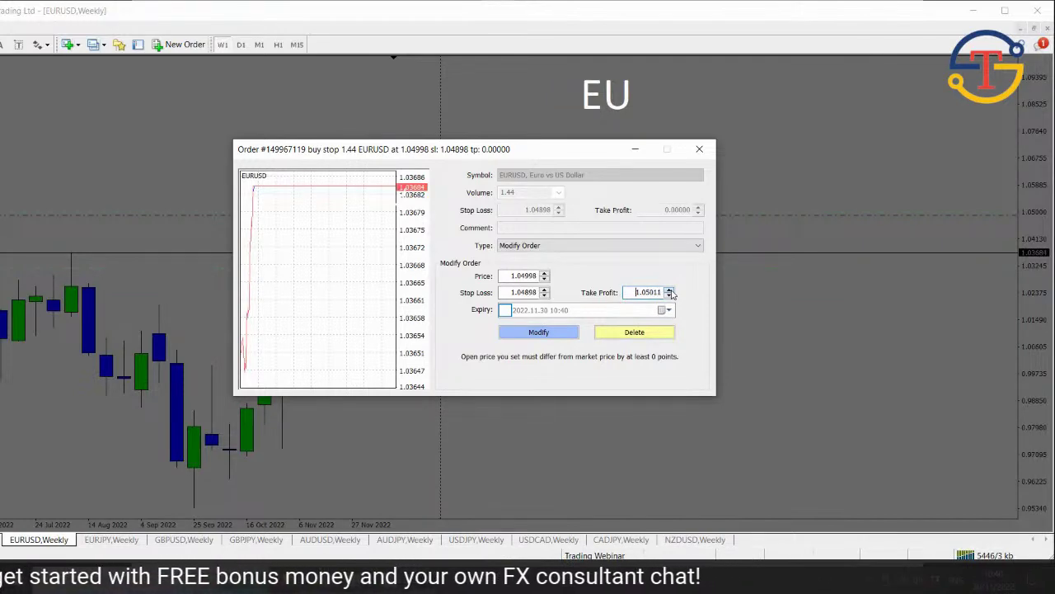
{"action": "left_click", "coordinate": [669, 289]}
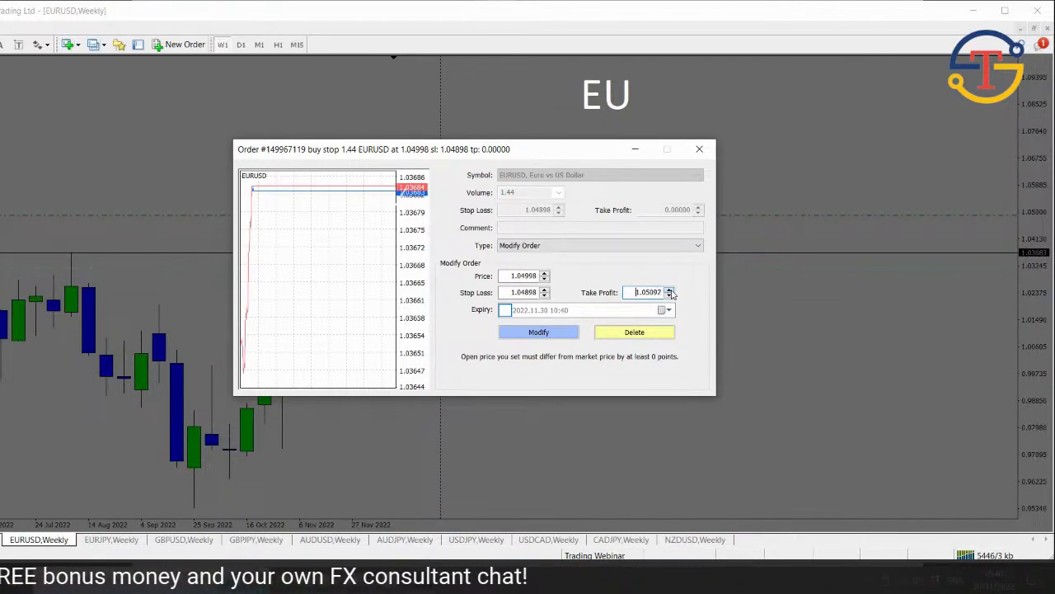
{"action": "left_click", "coordinate": [669, 289]}
{"action": "left_click", "coordinate": [668, 290]}
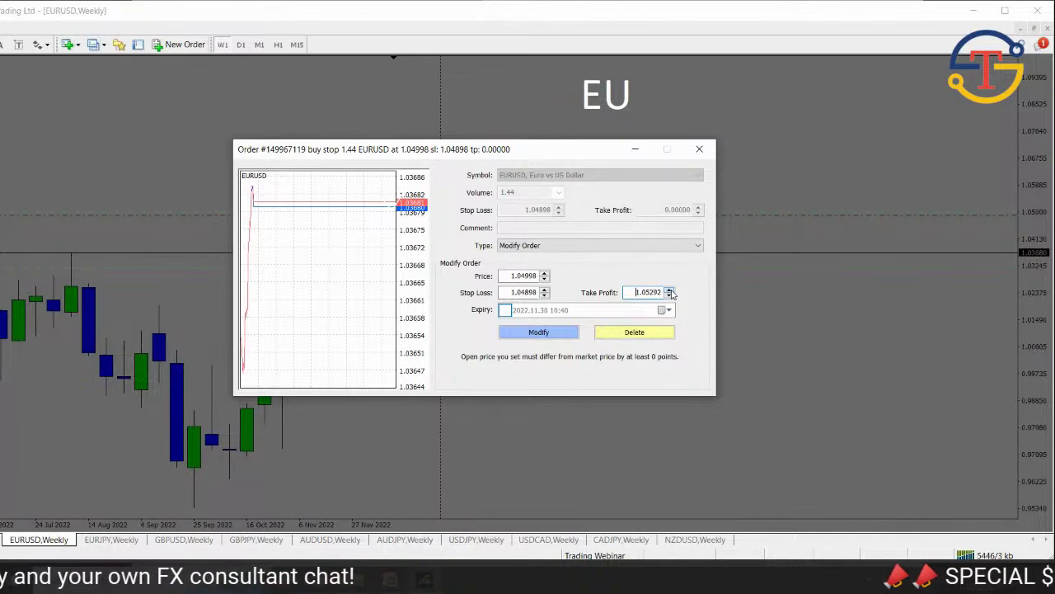
{"action": "left_click", "coordinate": [669, 289]}
{"action": "left_click", "coordinate": [669, 290]}
{"action": "left_click", "coordinate": [668, 289]}
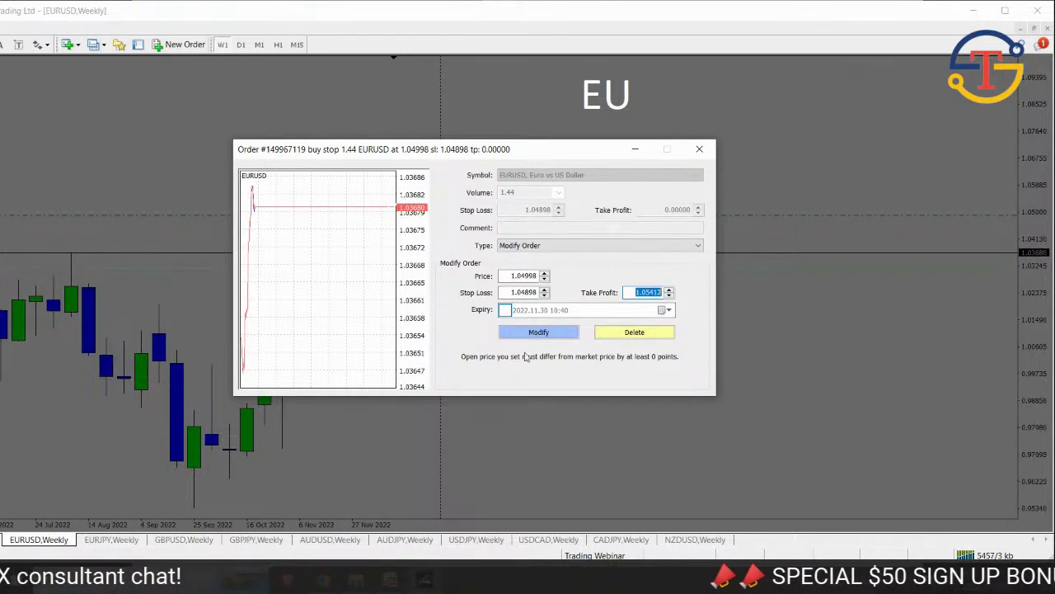
{"action": "left_click", "coordinate": [566, 333]}
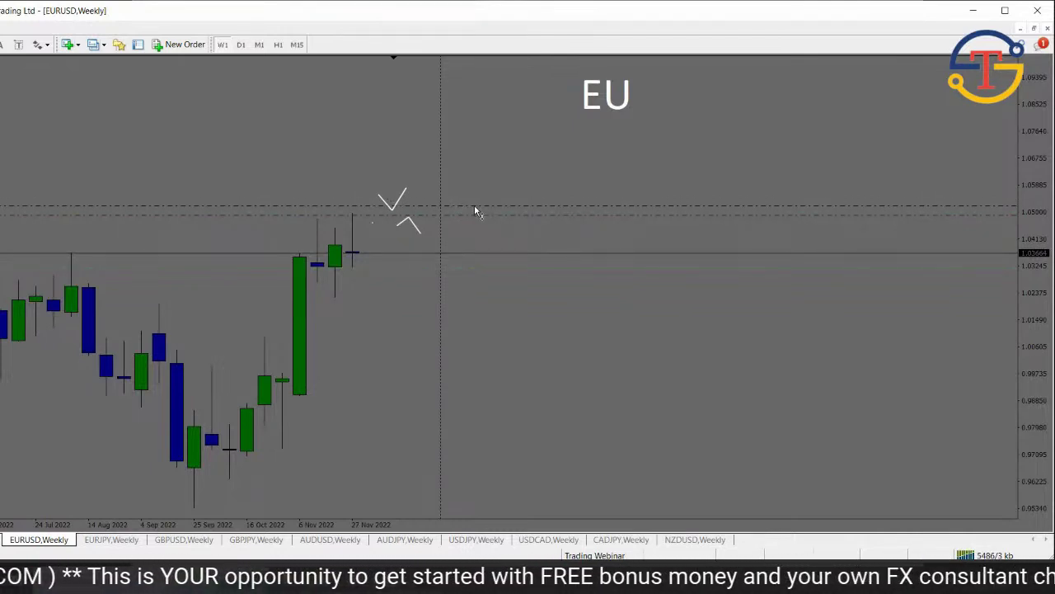
Lower the EURUSD buy stop order's take profit to 1.05200 and apply the modification.
{"action": "double_click", "coordinate": [476, 211]}
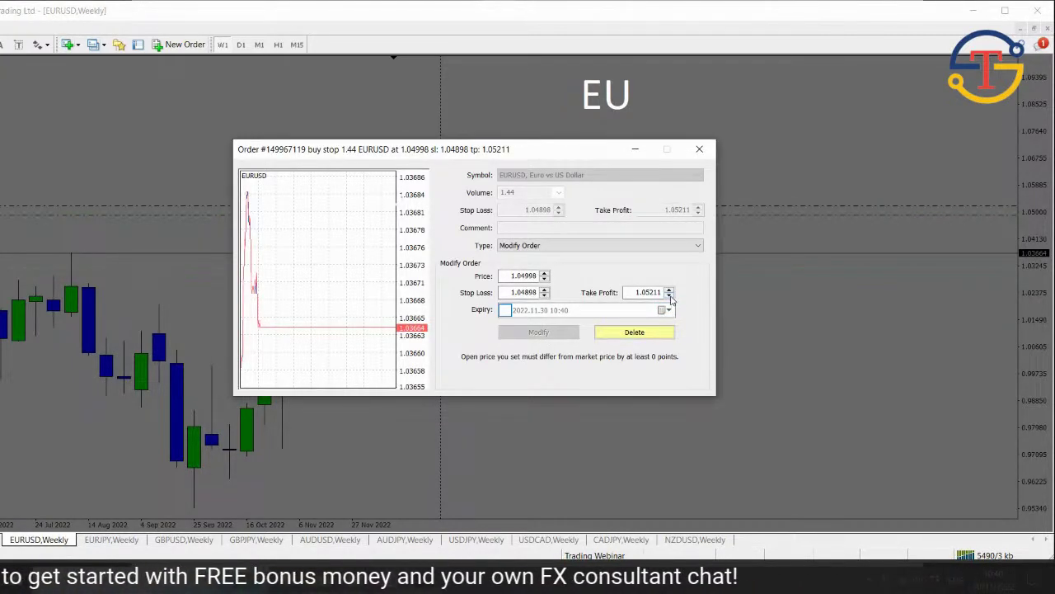
{"action": "left_click", "coordinate": [669, 295]}
{"action": "left_click", "coordinate": [668, 295]}
{"action": "left_click", "coordinate": [669, 295]}
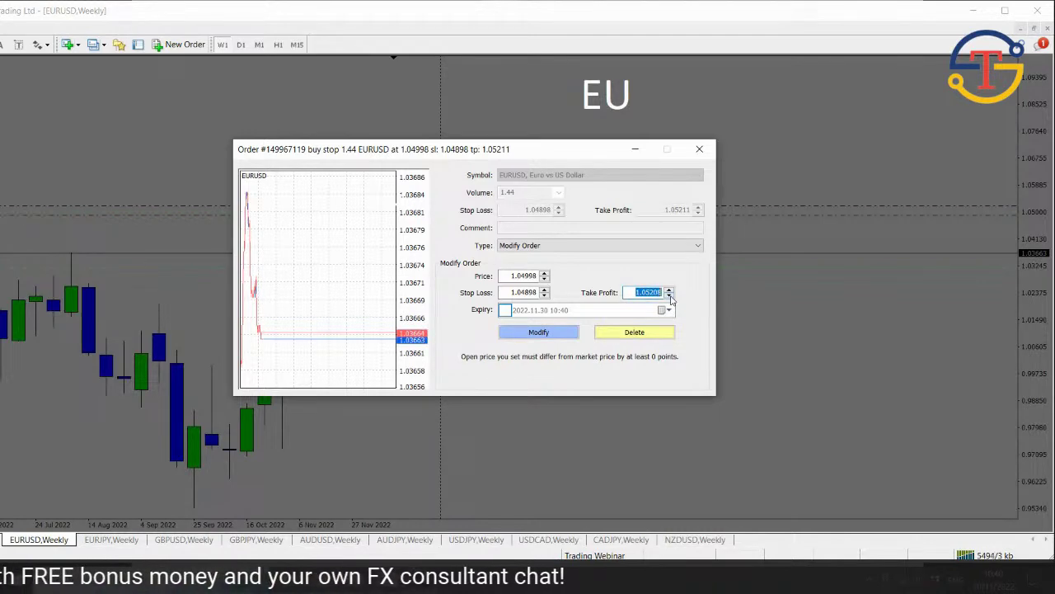
{"action": "left_click", "coordinate": [669, 295]}
{"action": "left_click", "coordinate": [669, 295]}
{"action": "left_click", "coordinate": [669, 296]}
{"action": "left_click", "coordinate": [669, 295]}
{"action": "left_click", "coordinate": [669, 295]}
{"action": "left_click", "coordinate": [668, 296]}
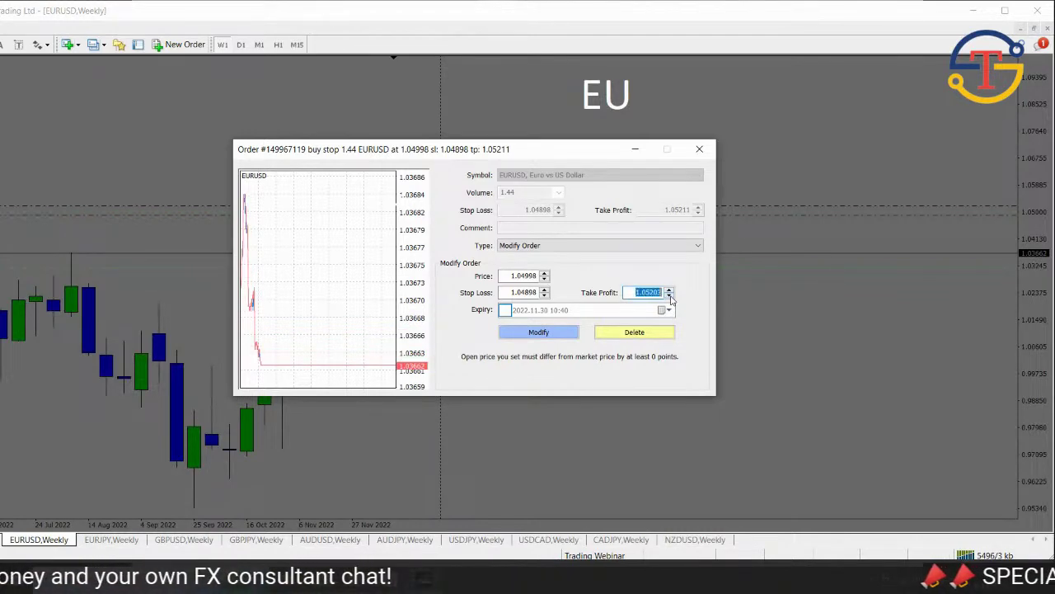
{"action": "left_click", "coordinate": [669, 295]}
{"action": "left_click", "coordinate": [669, 295]}
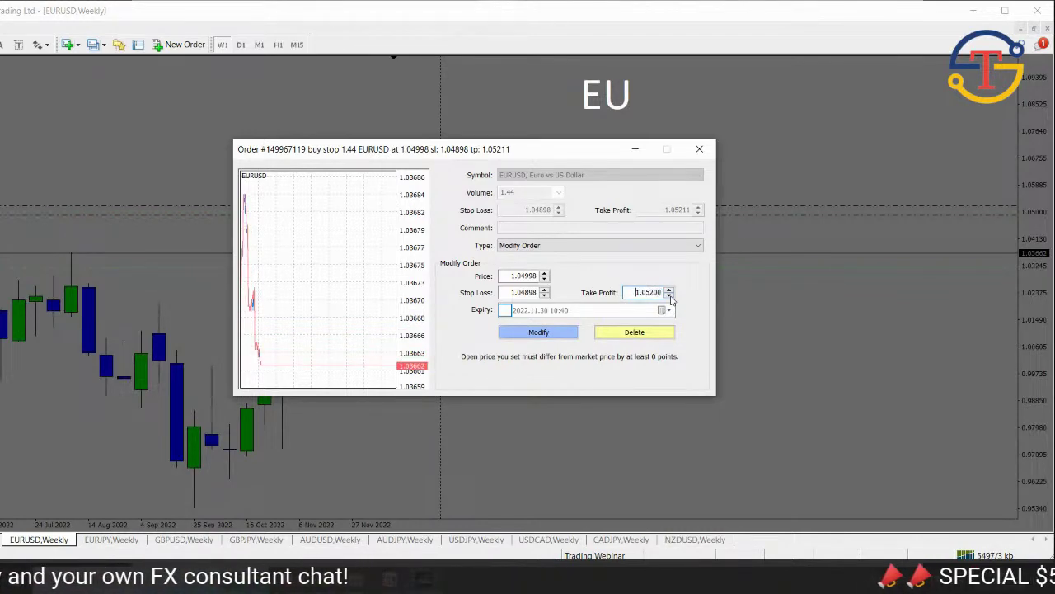
{"action": "left_click", "coordinate": [570, 333]}
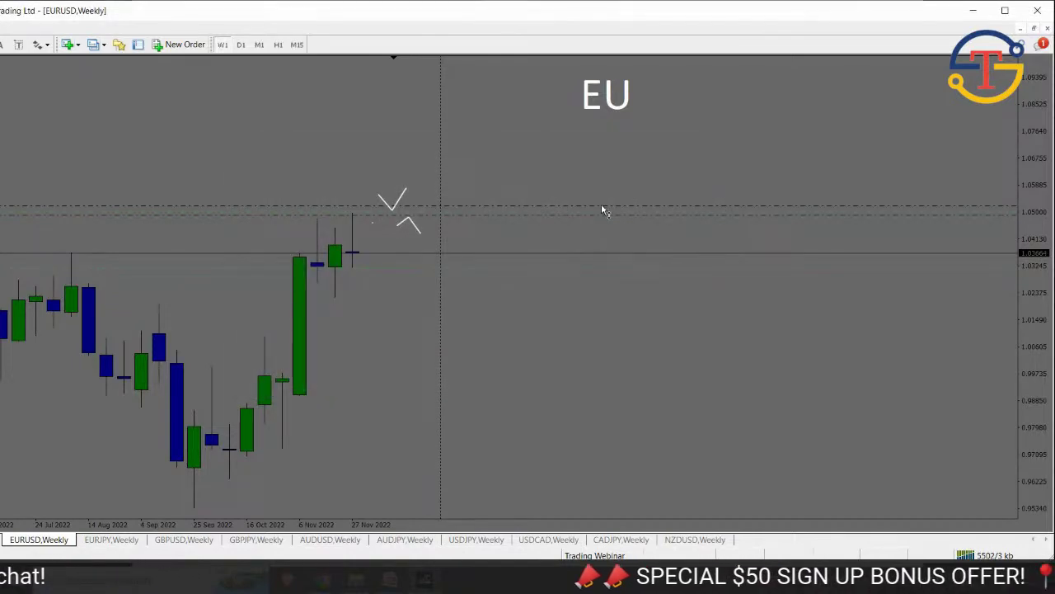
Handwrite 10 over 20 with a slanted dividing line on the empty chart area, and clear the drawing.
{"action": "mouse_move", "coordinate": [604, 207]}
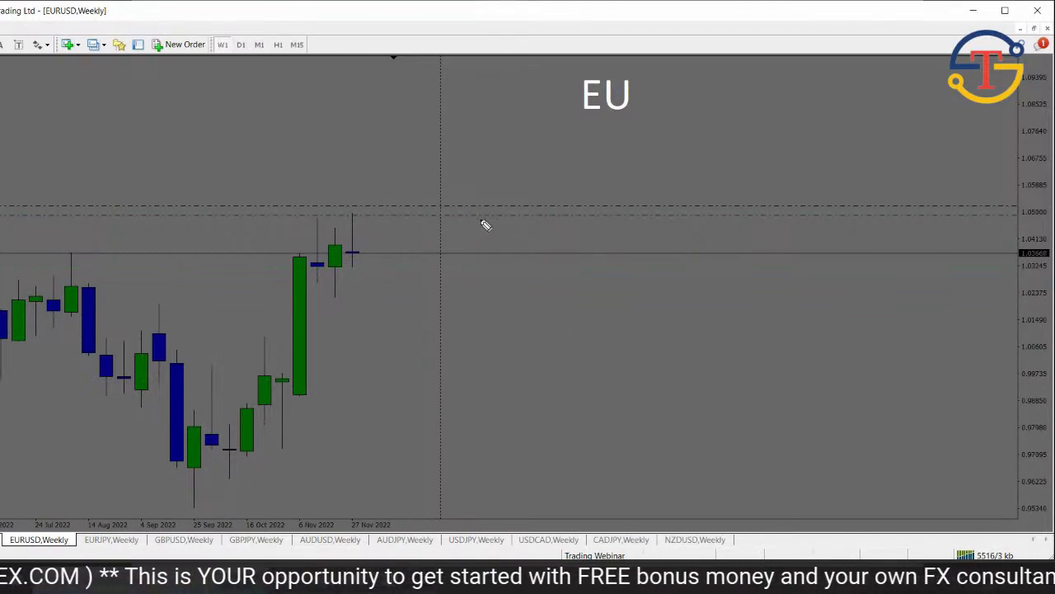
{"action": "left_click", "coordinate": [500, 341]}
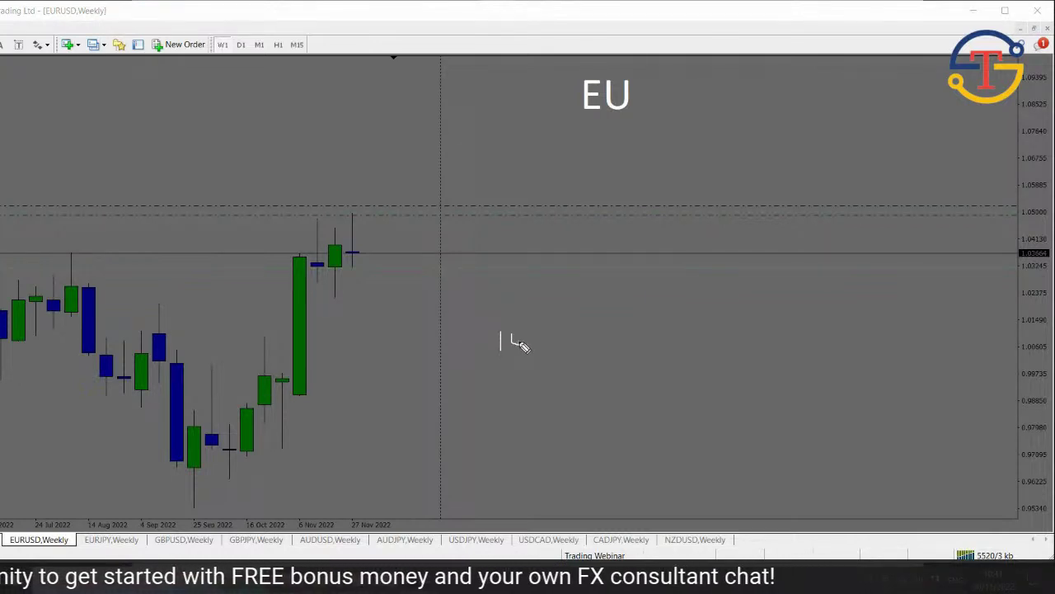
{"action": "mouse_move", "coordinate": [507, 388]}
{"action": "left_mouse_down"}
{"action": "mouse_move", "coordinate": [535, 401]}
{"action": "mouse_move", "coordinate": [547, 388]}
{"action": "left_mouse_up"}
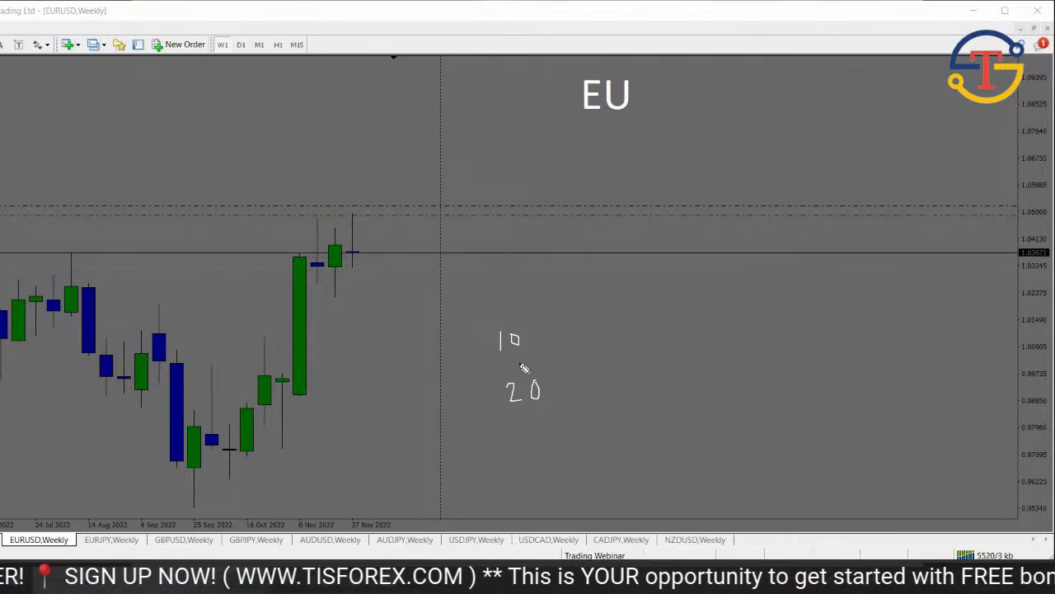
{"action": "left_click_drag", "start_coordinate": [493, 370], "coordinate": [563, 351]}
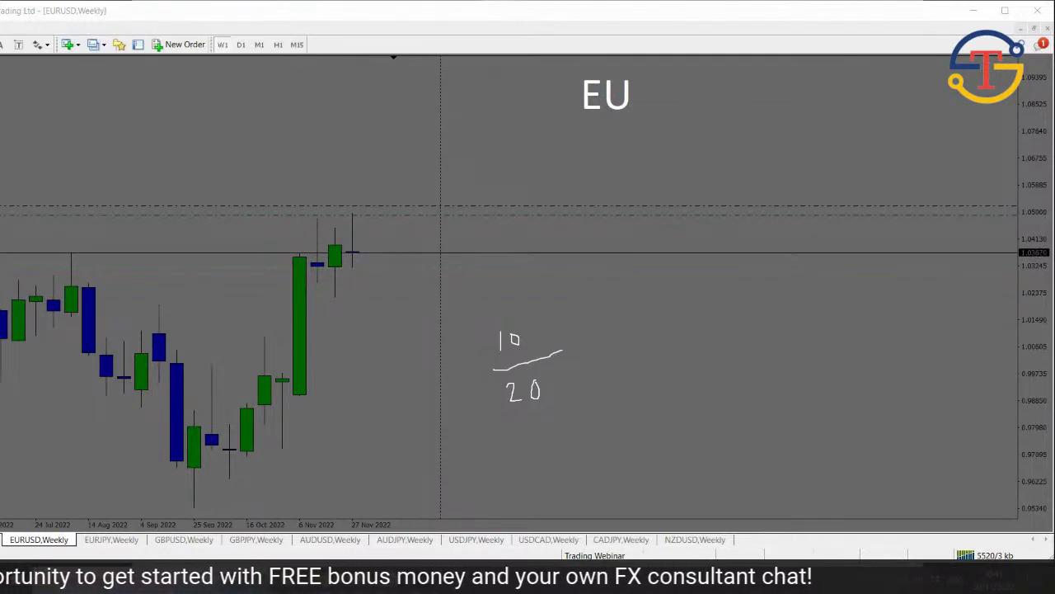
{"action": "key", "text": "Escape"}
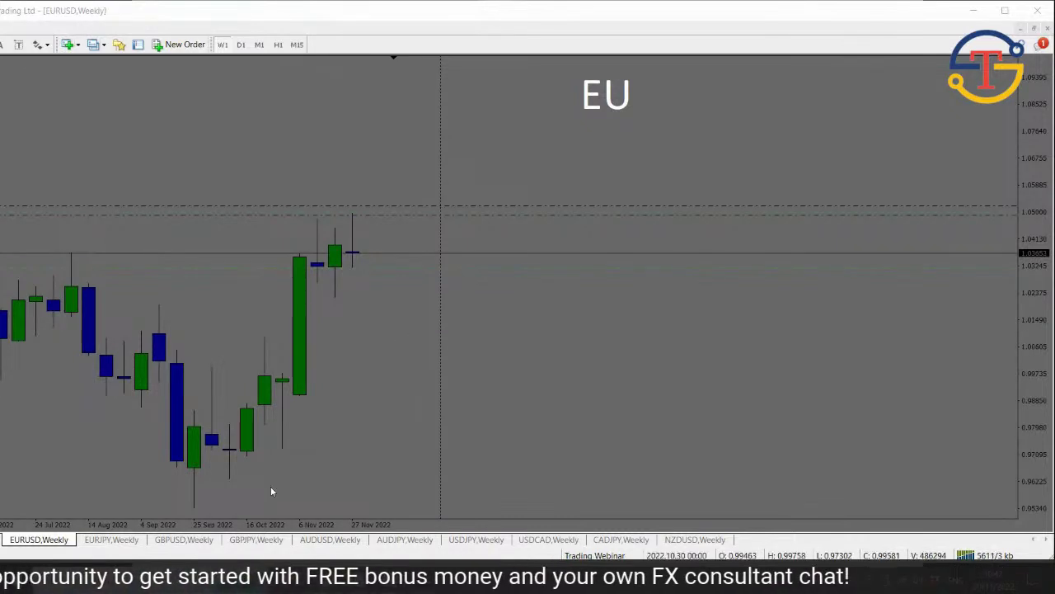
Look through the weekly charts of EURJPY, GBPUSD, GBPJPY, AUDUSD, AUDJPY and USDJPY.
{"action": "left_click", "coordinate": [108, 540]}
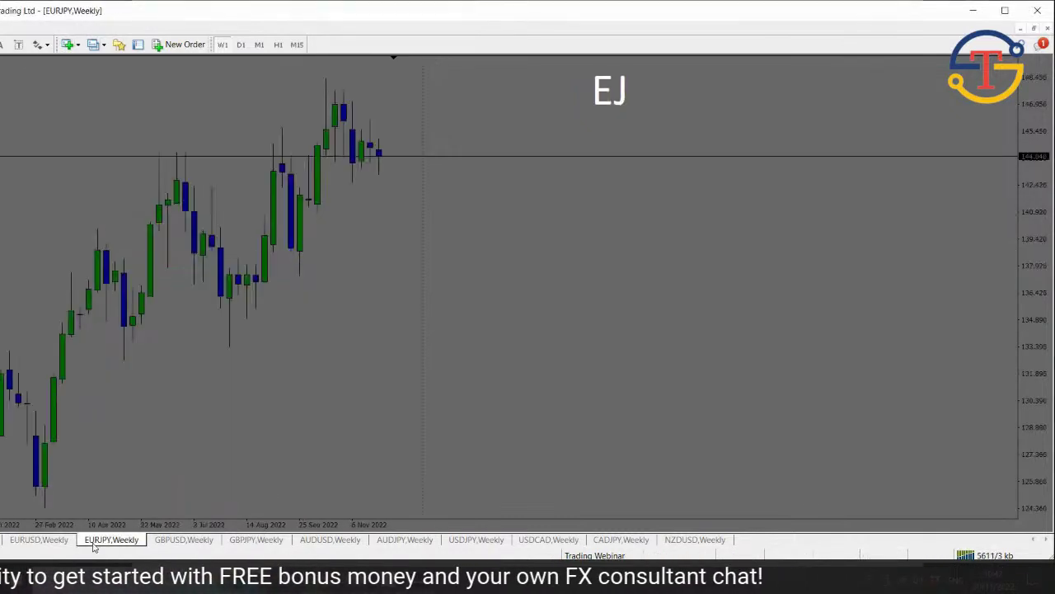
{"action": "left_click", "coordinate": [185, 541]}
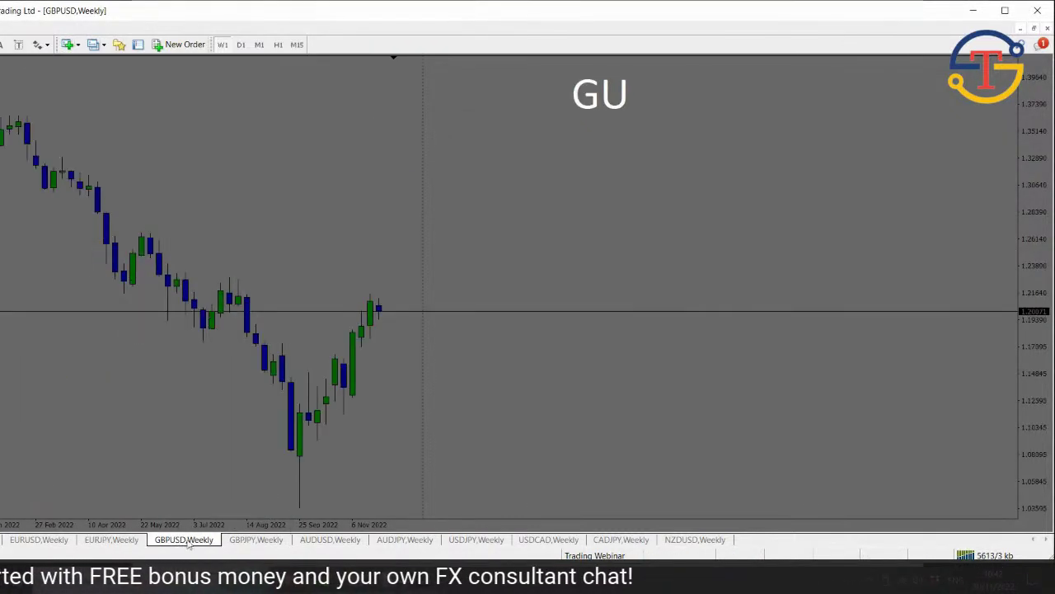
{"action": "left_click", "coordinate": [257, 542]}
{"action": "left_click", "coordinate": [335, 542]}
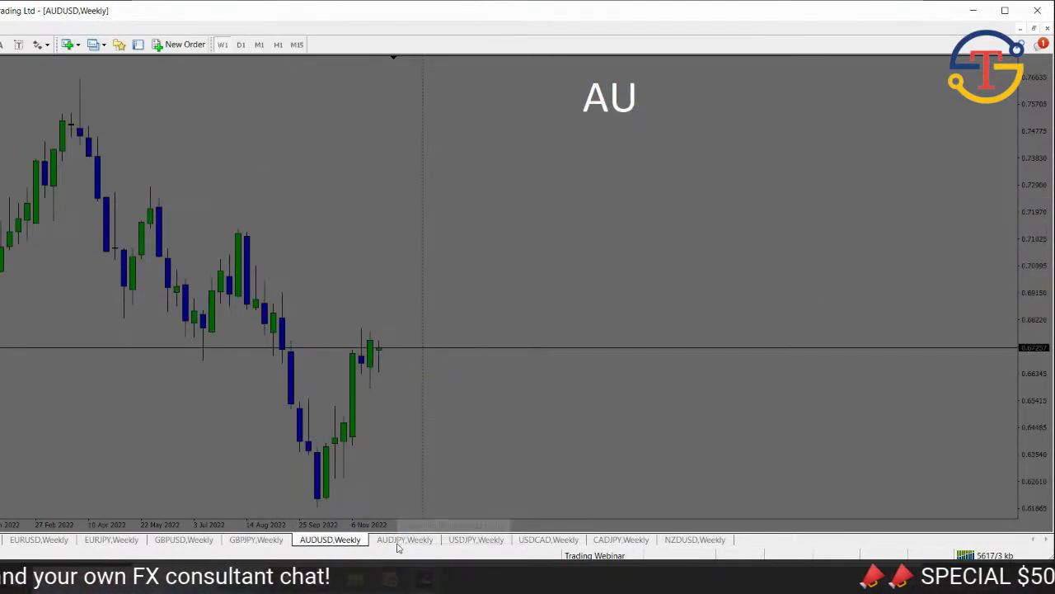
{"action": "left_click", "coordinate": [401, 548]}
{"action": "left_click", "coordinate": [474, 541]}
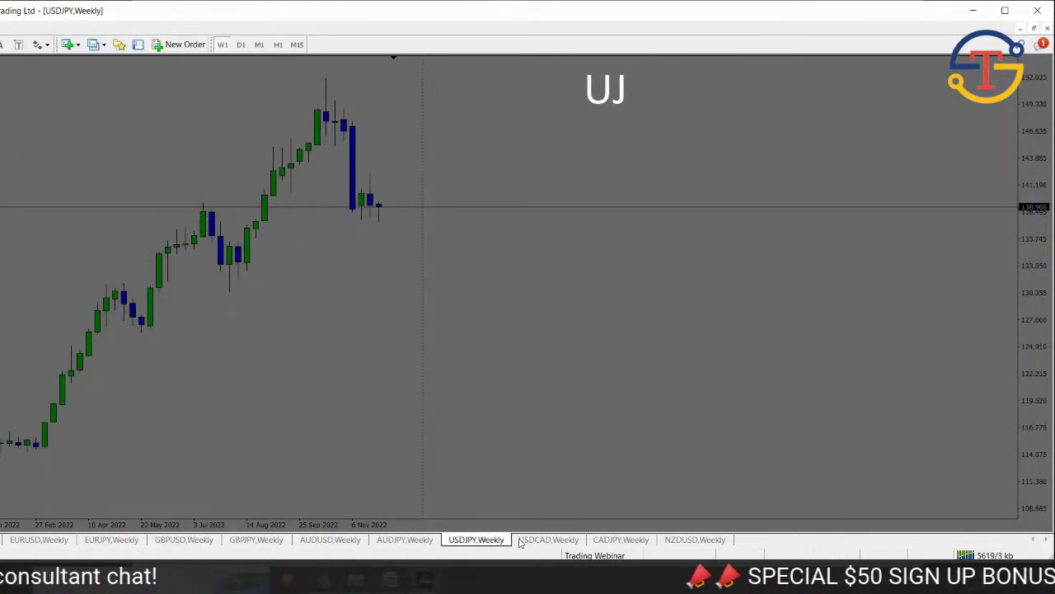
Place a 1.44-lot buy stop order at 1.36436, at the latest candle's high on the USDCAD weekly chart.
{"action": "left_click", "coordinate": [528, 541]}
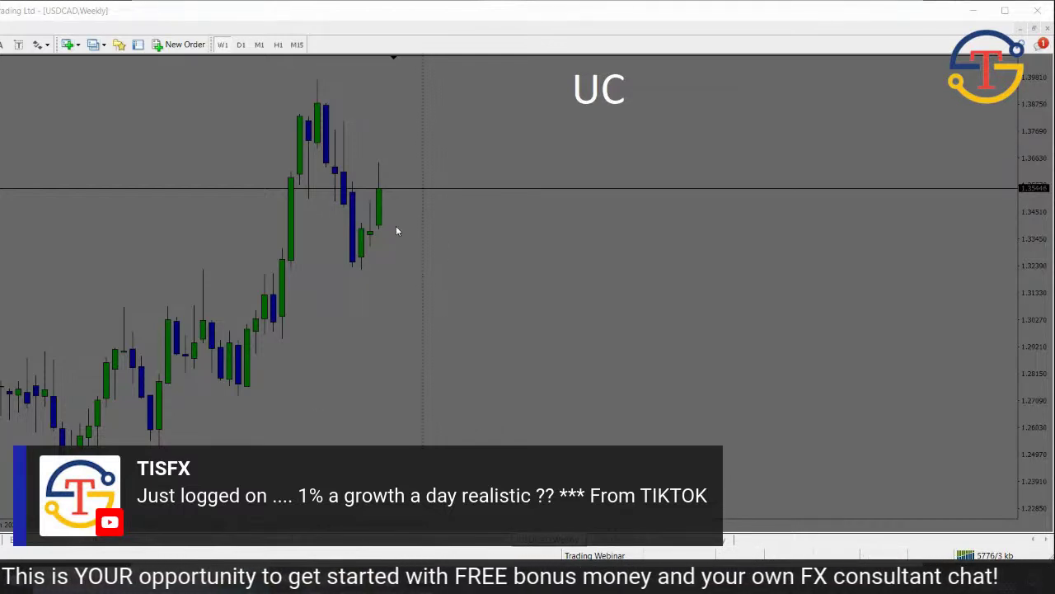
{"action": "right_click", "coordinate": [381, 162]}
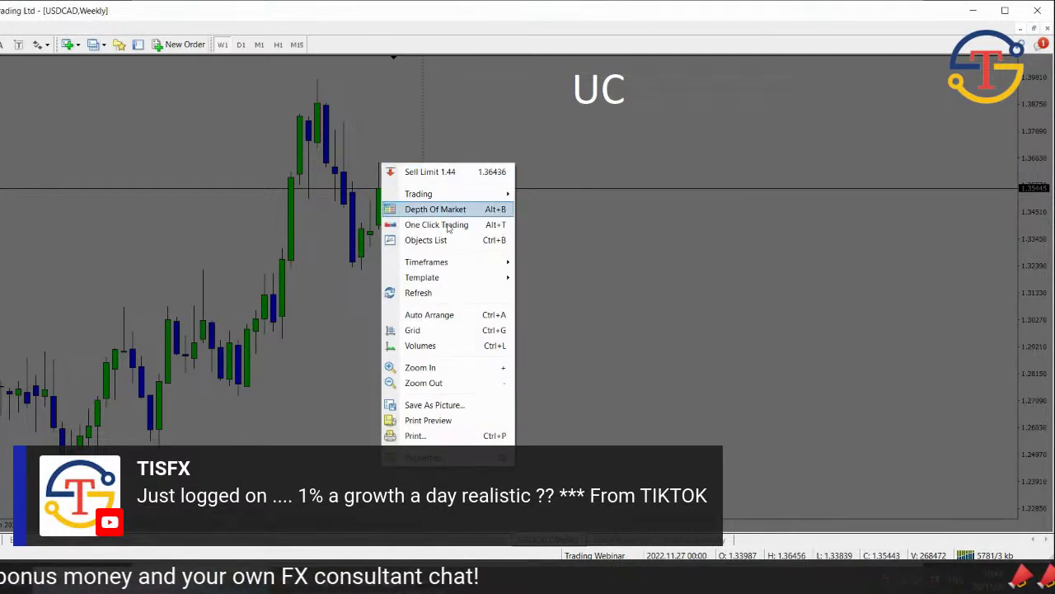
{"action": "mouse_move", "coordinate": [452, 193]}
{"action": "left_click", "coordinate": [556, 215]}
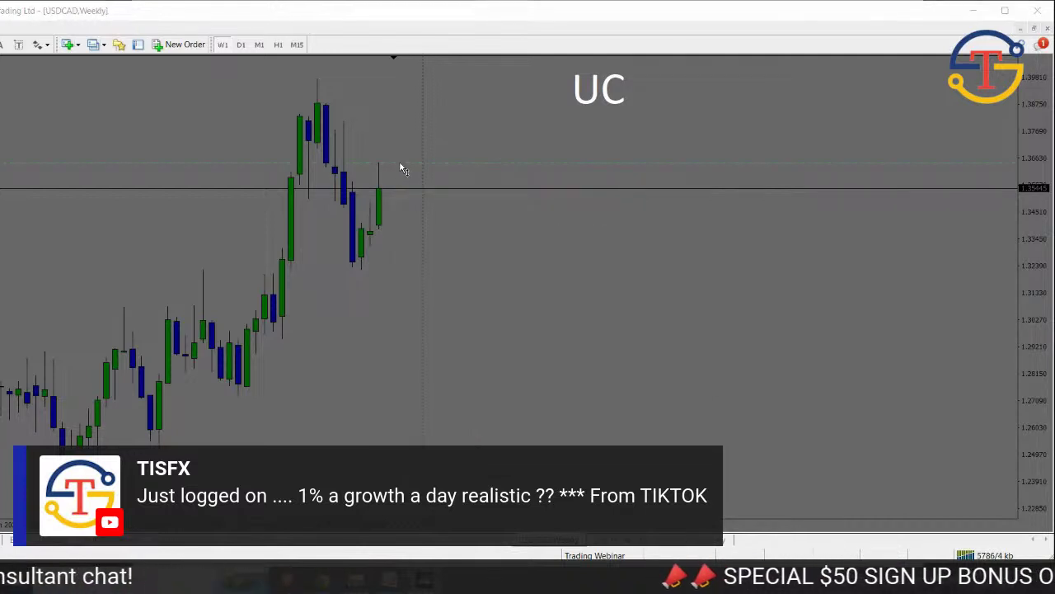
Set the USDCAD buy stop order's stop loss to 1.36436, equal to its entry price, and apply the modification.
{"action": "double_click", "coordinate": [399, 163]}
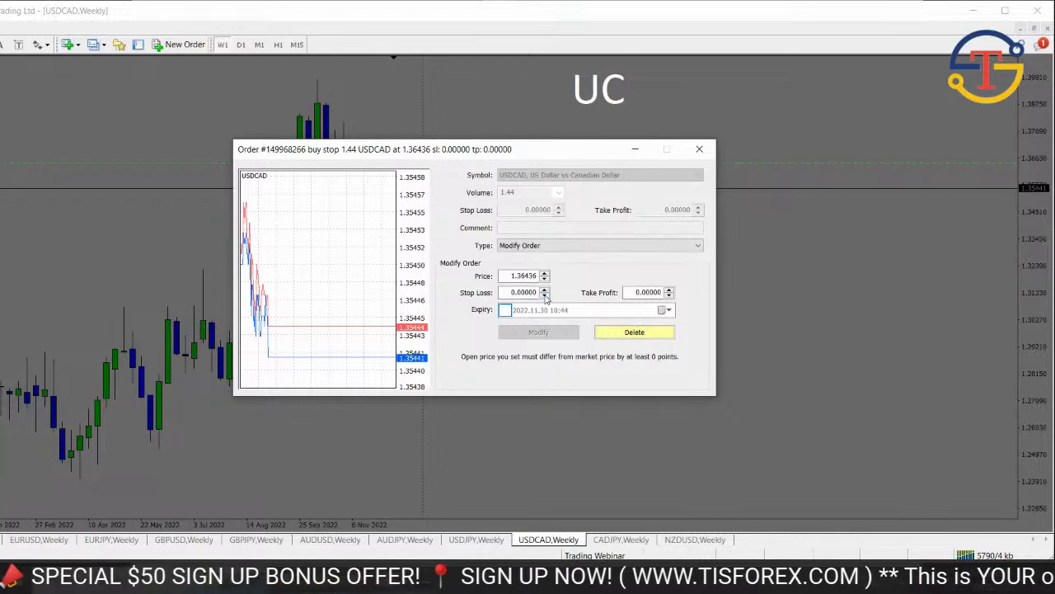
{"action": "left_click", "coordinate": [545, 289]}
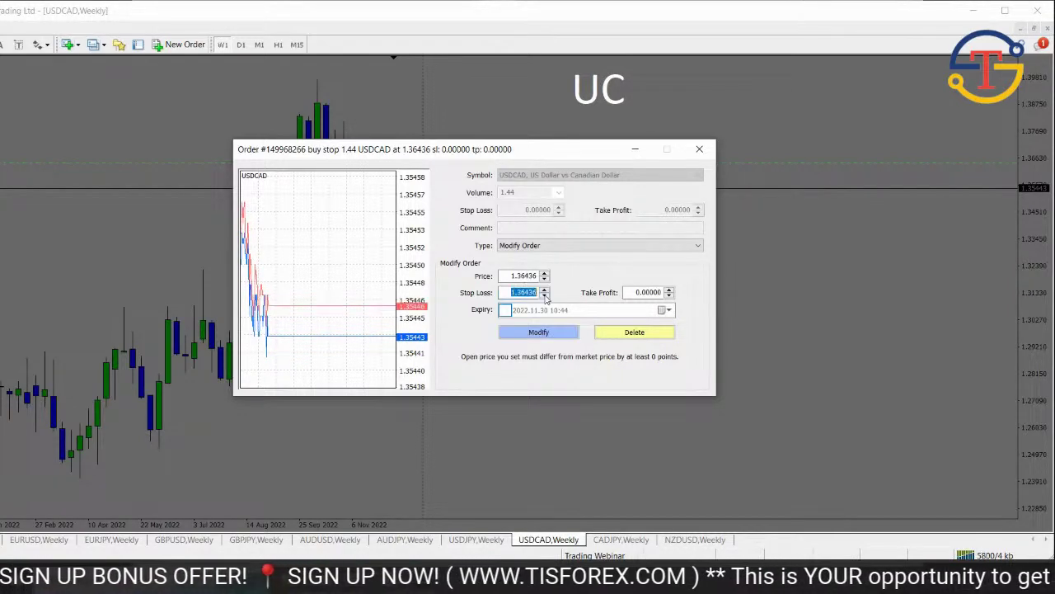
{"action": "left_click", "coordinate": [532, 293]}
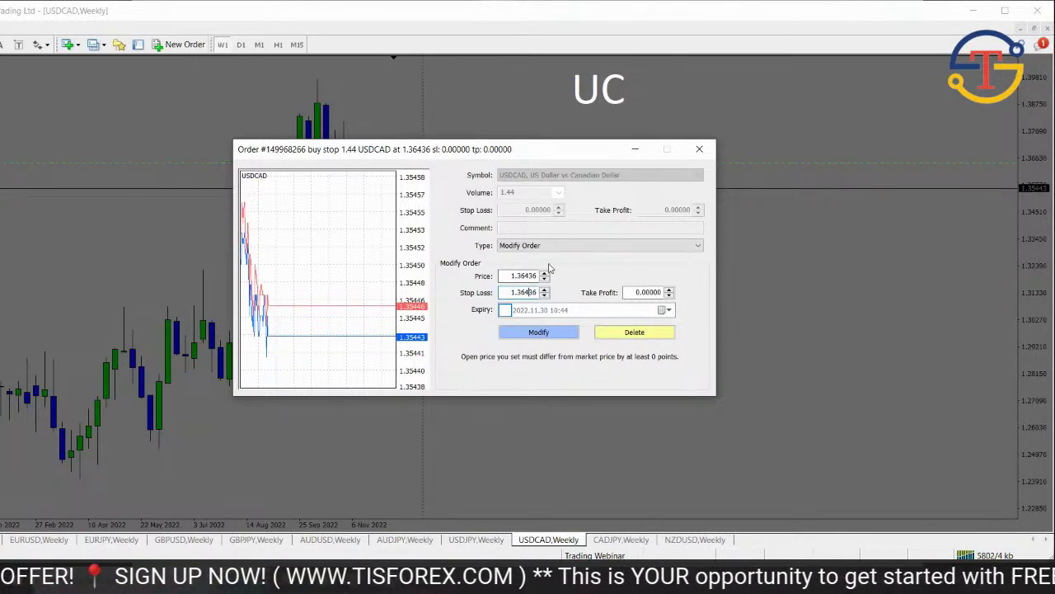
{"action": "type", "text": "643"}
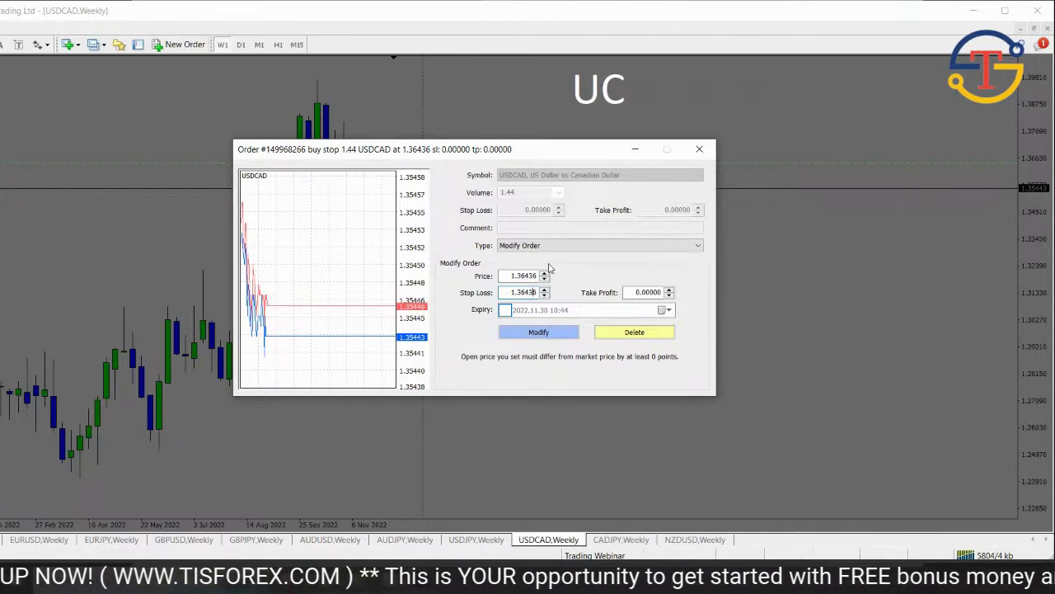
{"action": "left_click", "coordinate": [548, 332]}
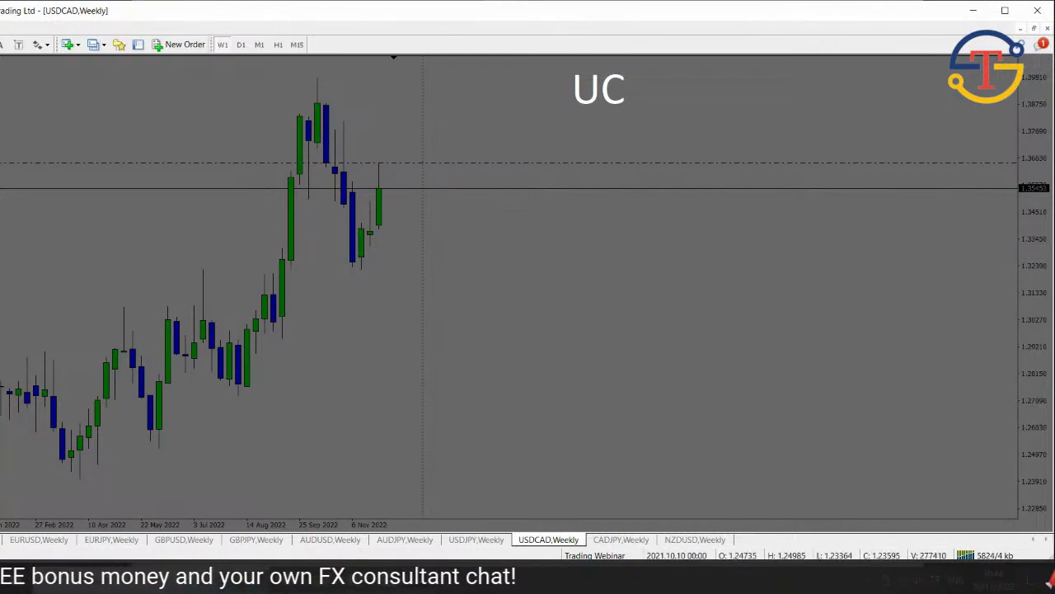
Set the USDCAD buy stop order's stop loss to 1.36336 and apply the modification.
{"action": "key", "text": "plus"}
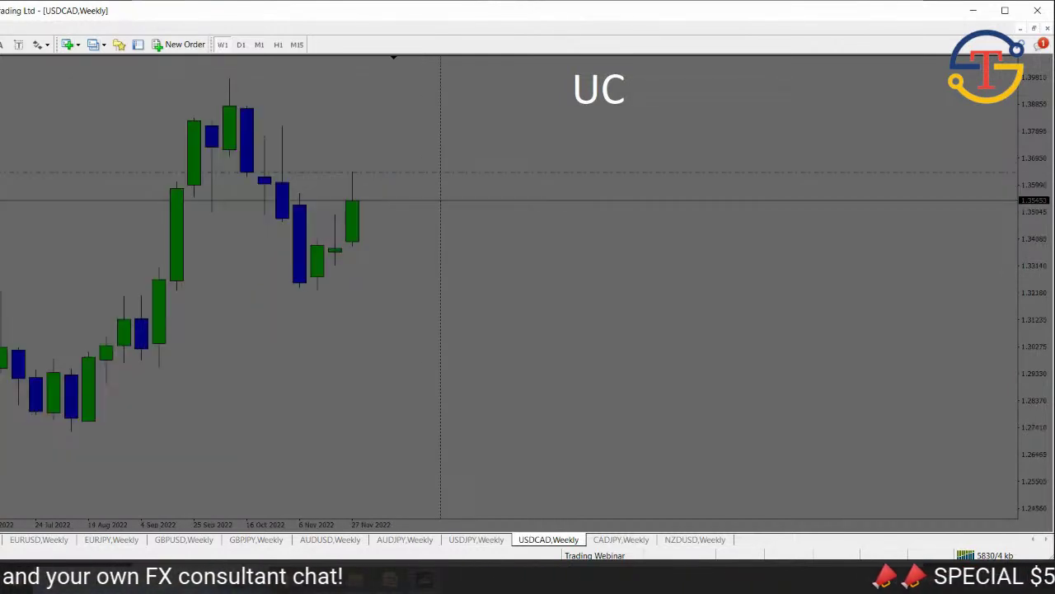
{"action": "double_click", "coordinate": [368, 174]}
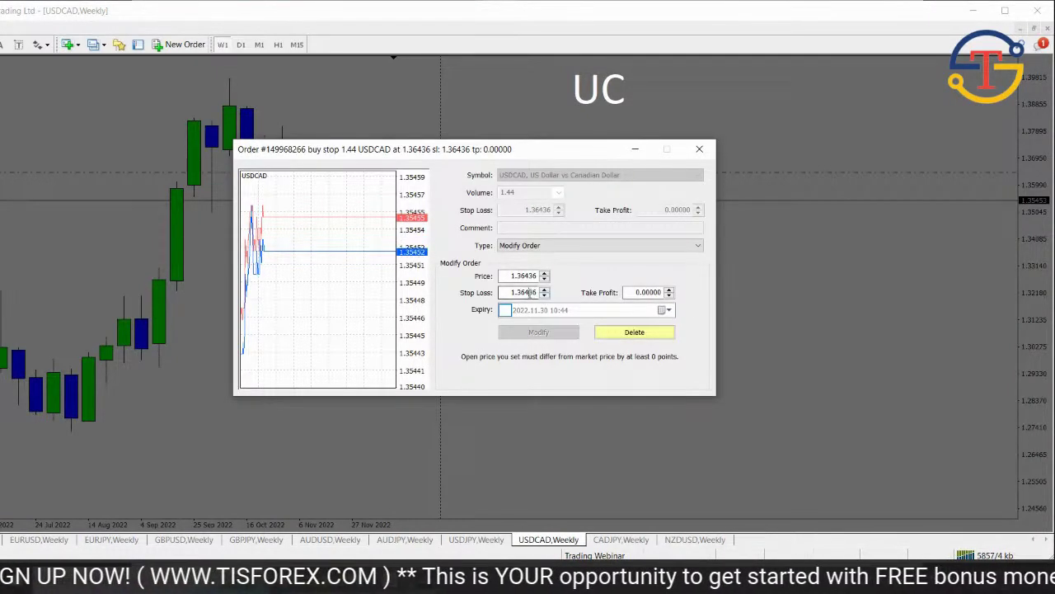
{"action": "key", "text": "BackSpace"}
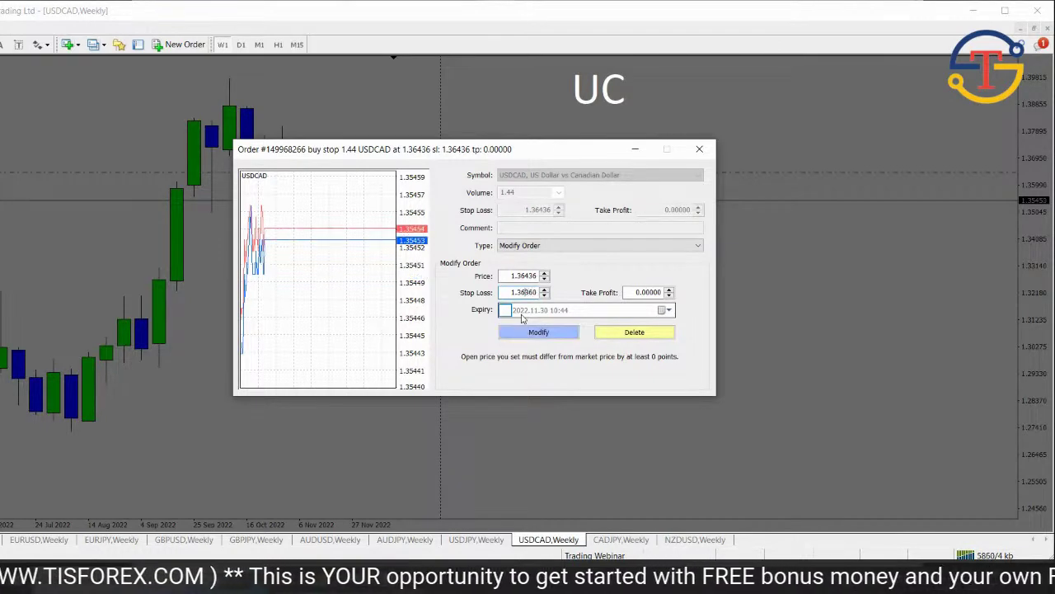
{"action": "type", "text": "3"}
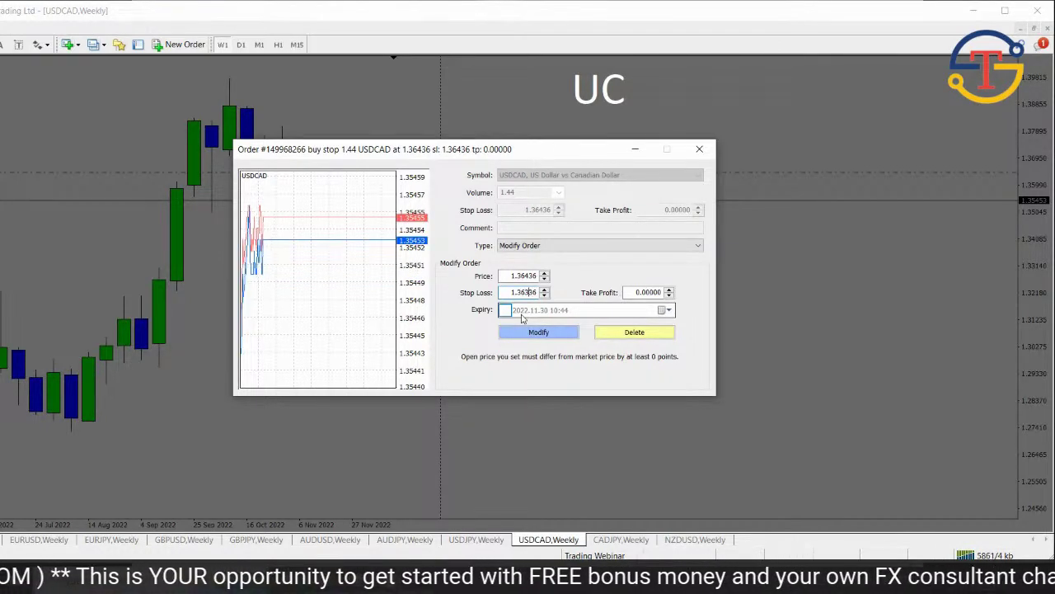
{"action": "left_click", "coordinate": [501, 276]}
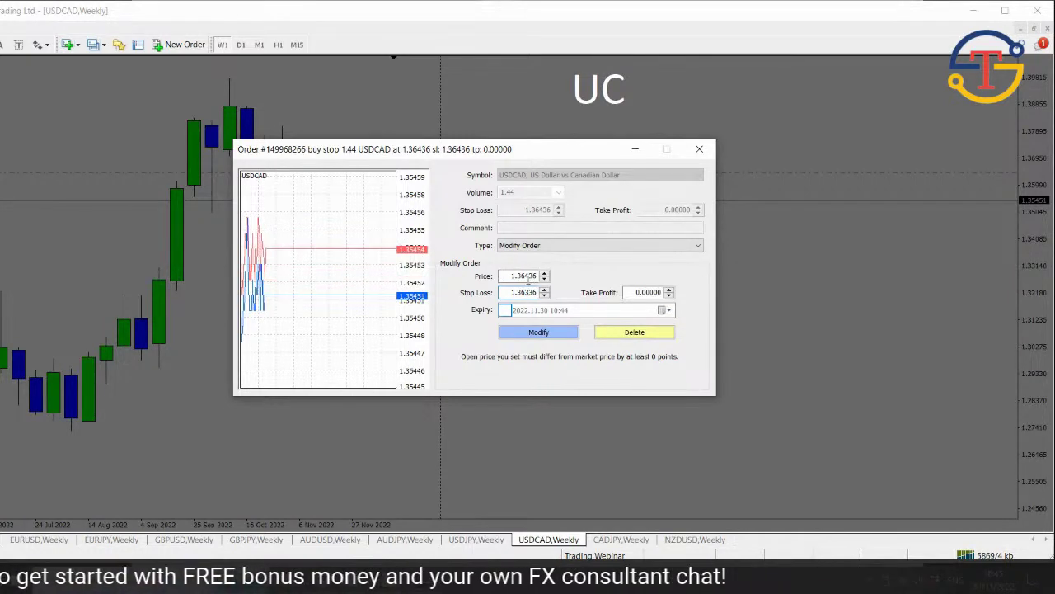
{"action": "left_click", "coordinate": [540, 332]}
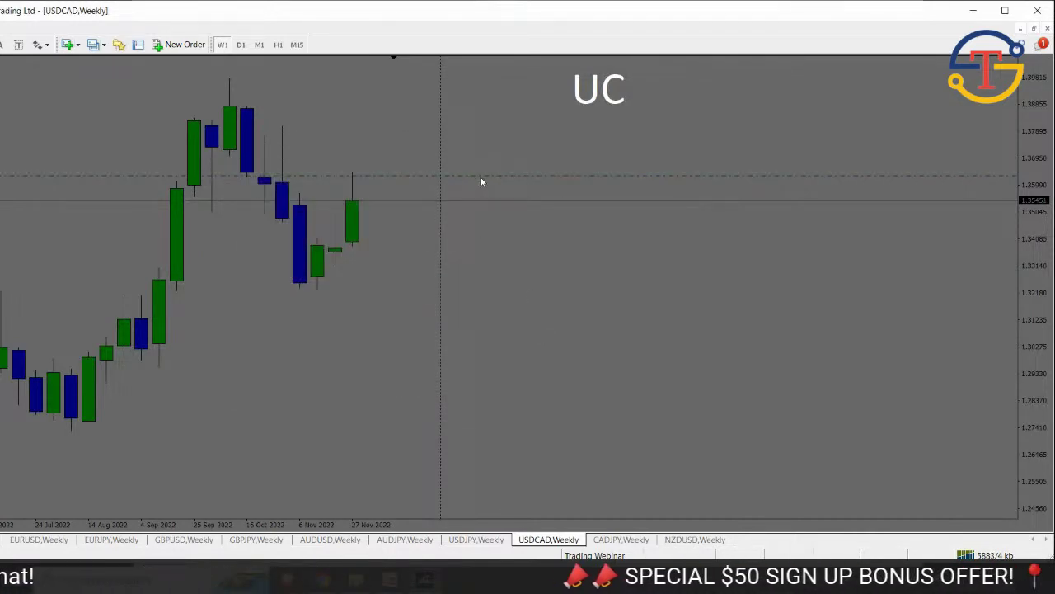
Place a 1.44-lot sell stop order at 1.33876, at the latest candle's low on the USDCAD weekly chart.
{"action": "right_click", "coordinate": [351, 247]}
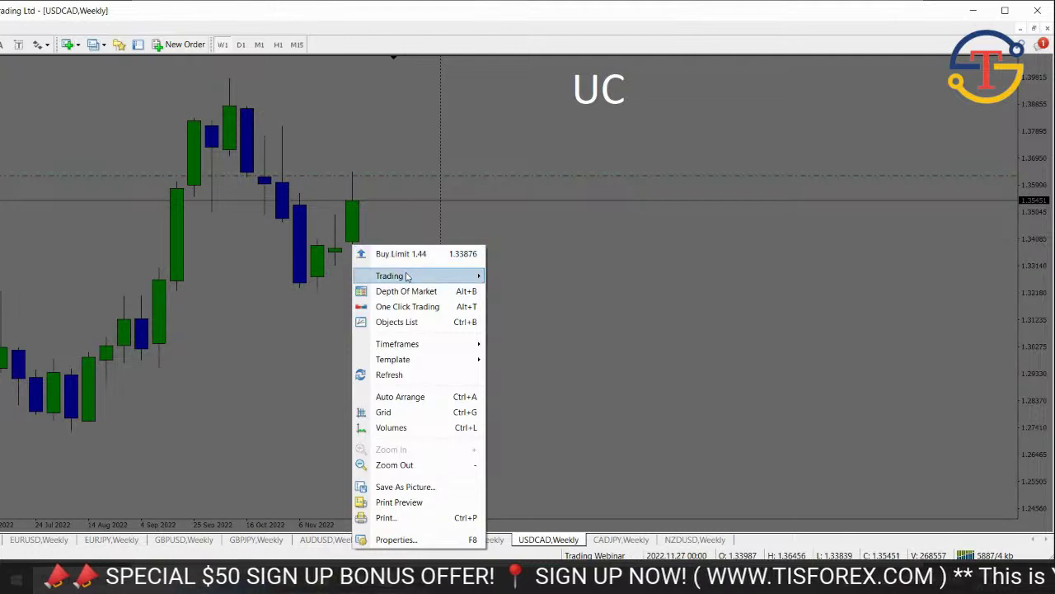
{"action": "mouse_move", "coordinate": [406, 277]}
{"action": "left_click", "coordinate": [530, 297]}
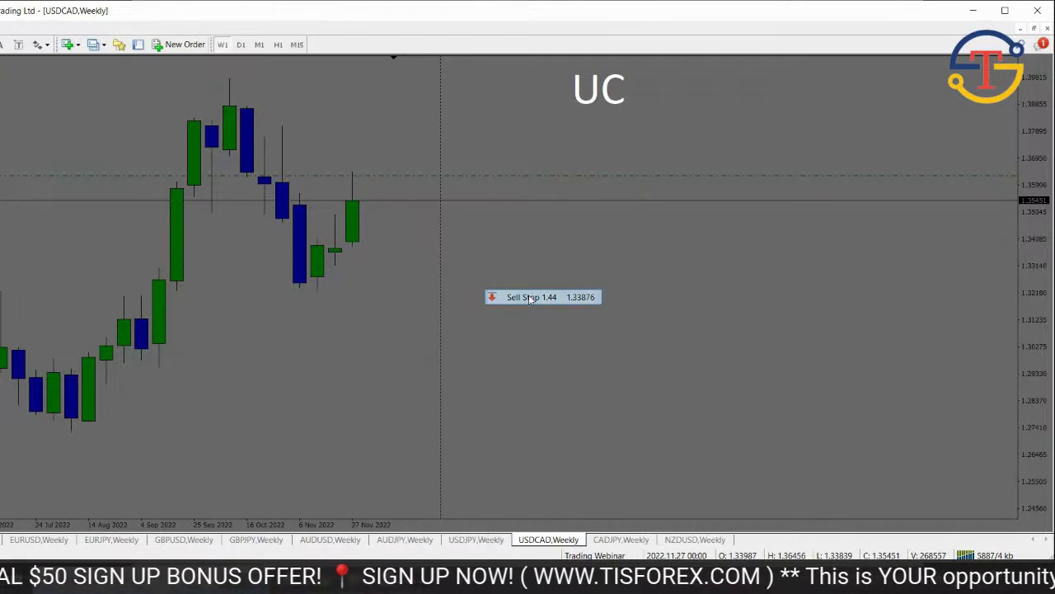
Set the USDCAD sell stop order's stop loss to 1.33976 and apply the modification.
{"action": "double_click", "coordinate": [390, 246]}
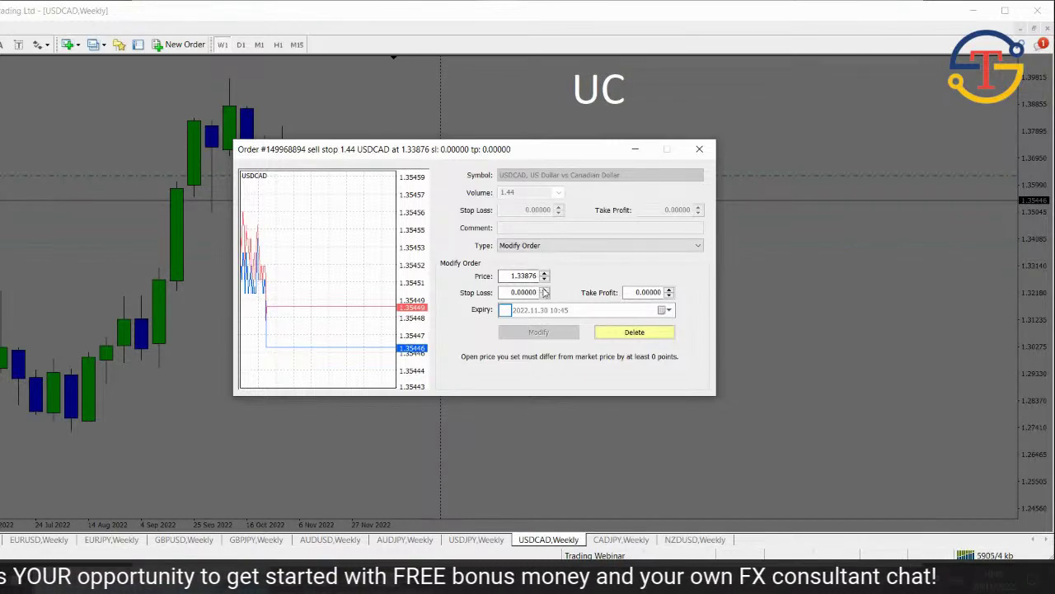
{"action": "left_click", "coordinate": [544, 290]}
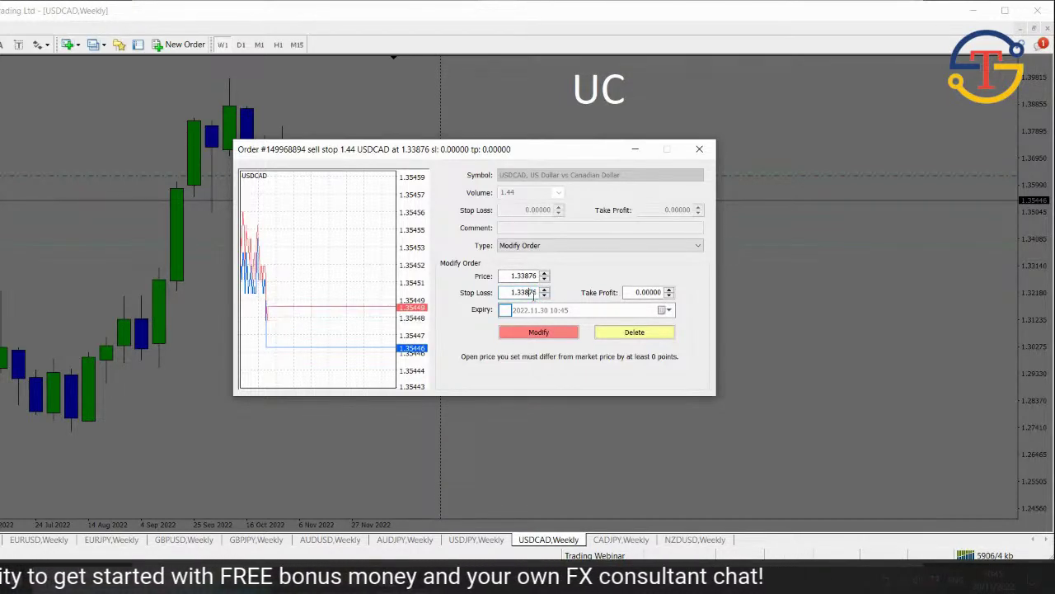
{"action": "key", "text": "BackSpace"}
{"action": "key", "text": "BackSpace"}
{"action": "key", "text": "BackSpace"}
{"action": "type", "text": "760"}
{"action": "key", "text": "BackSpace"}
{"action": "key", "text": "BackSpace"}
{"action": "key", "text": "BackSpace"}
{"action": "type", "text": "976"}
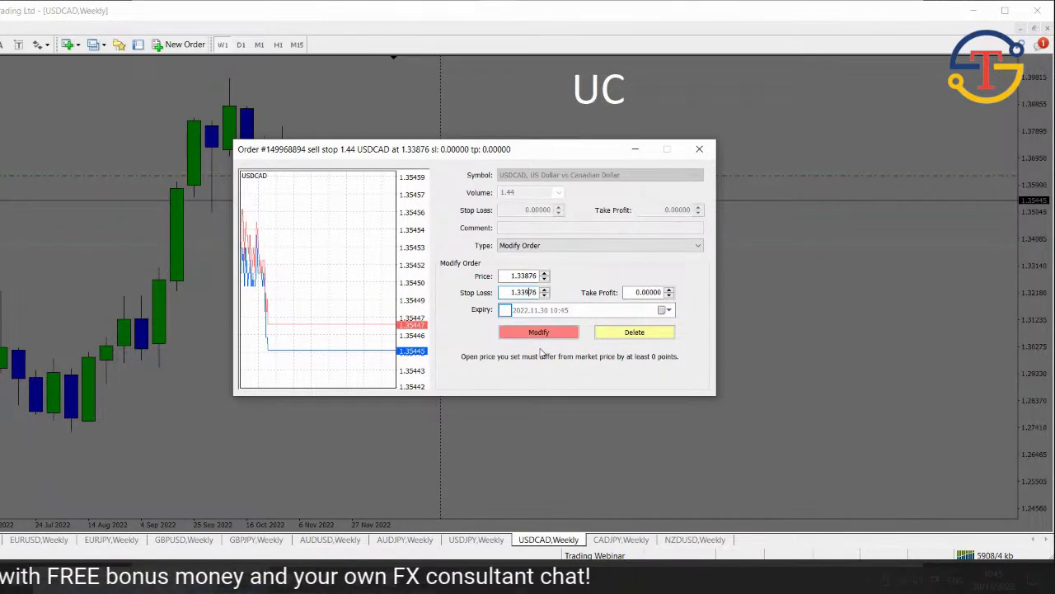
{"action": "left_click", "coordinate": [541, 333]}
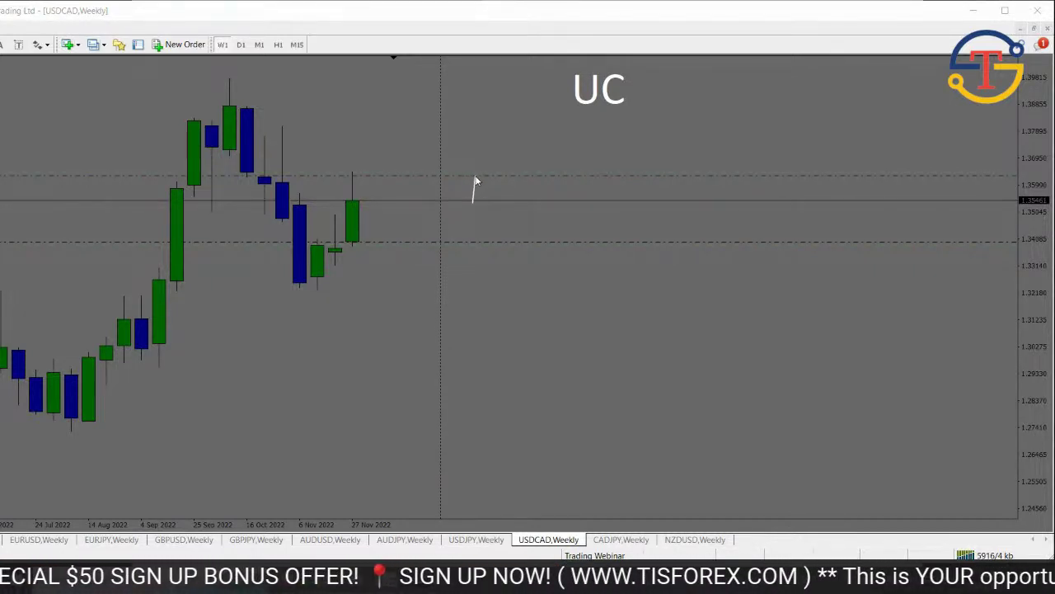
Sketch a temporary white line from the current price down to the sell stop level.
{"action": "left_click_drag", "start_coordinate": [476, 218], "coordinate": [473, 231]}
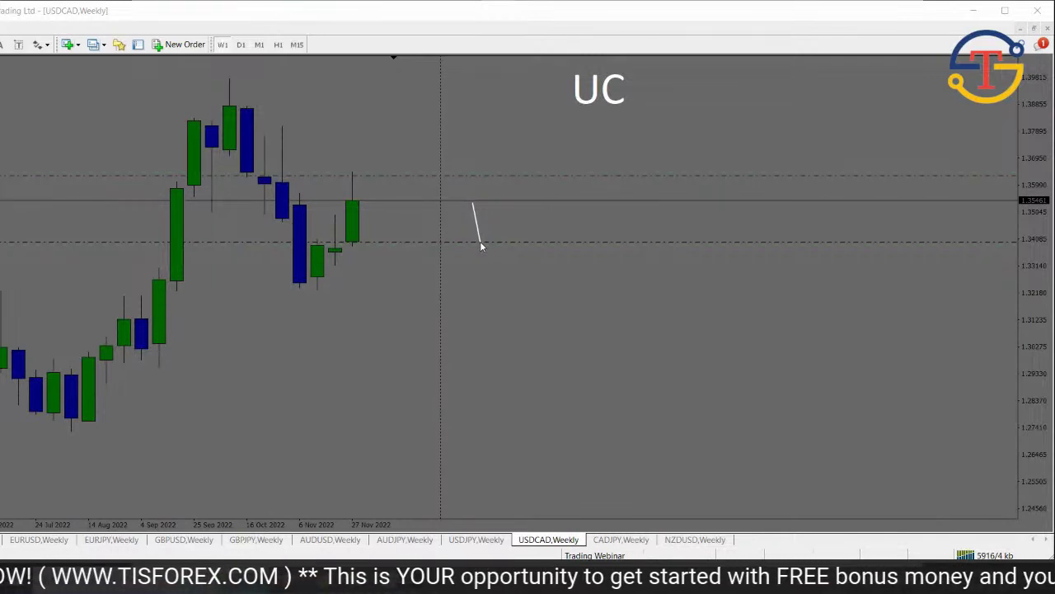
{"action": "left_click_drag", "start_coordinate": [480, 244], "coordinate": [479, 234]}
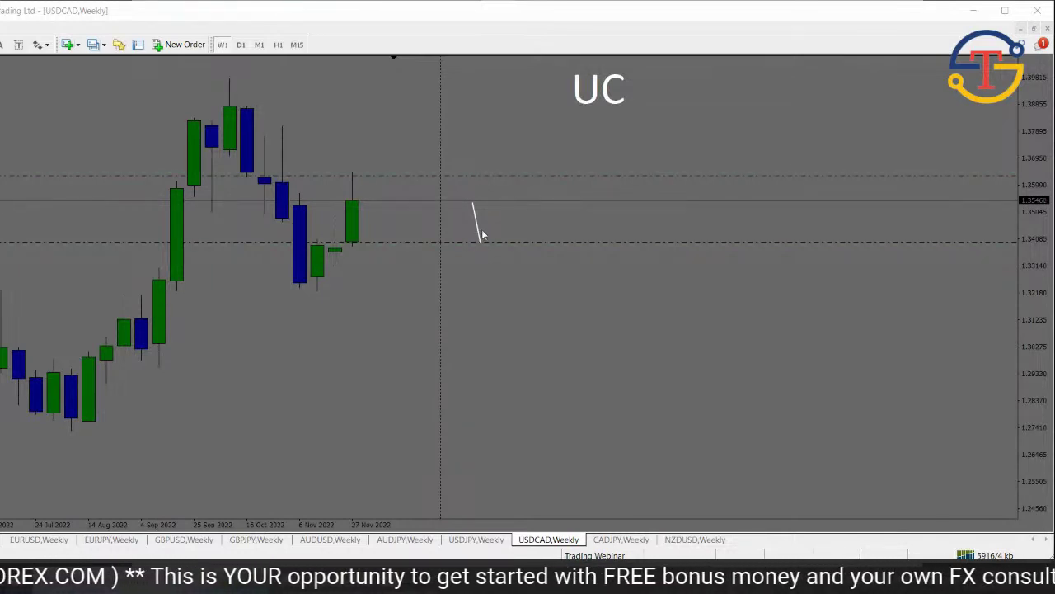
Set the USDCAD buy stop order's take profit to 1.36636 and apply the modification.
{"action": "double_click", "coordinate": [469, 175]}
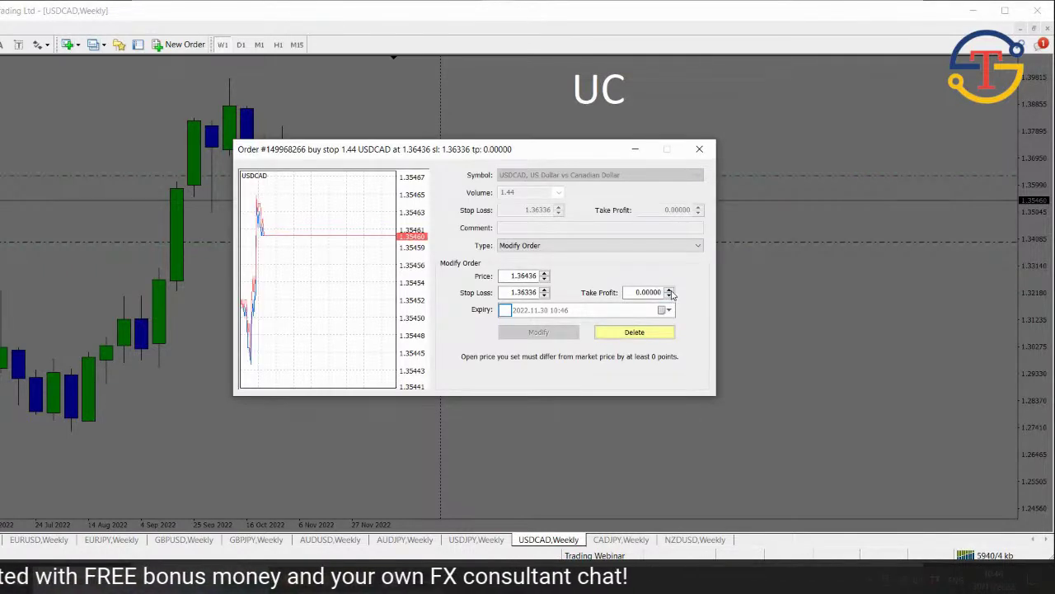
{"action": "left_click", "coordinate": [670, 295]}
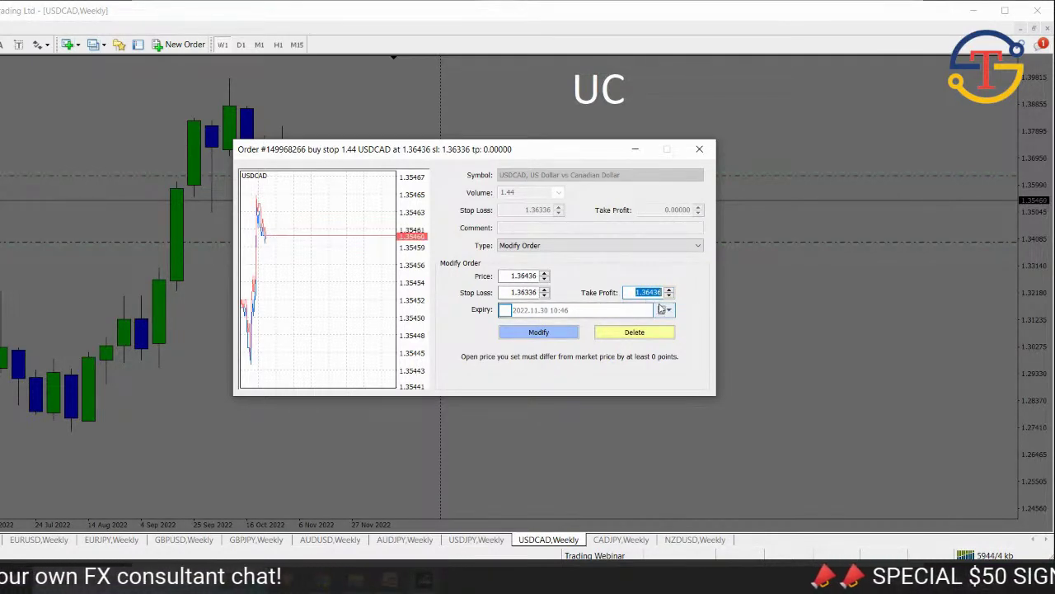
{"action": "type", "text": "1.36860"}
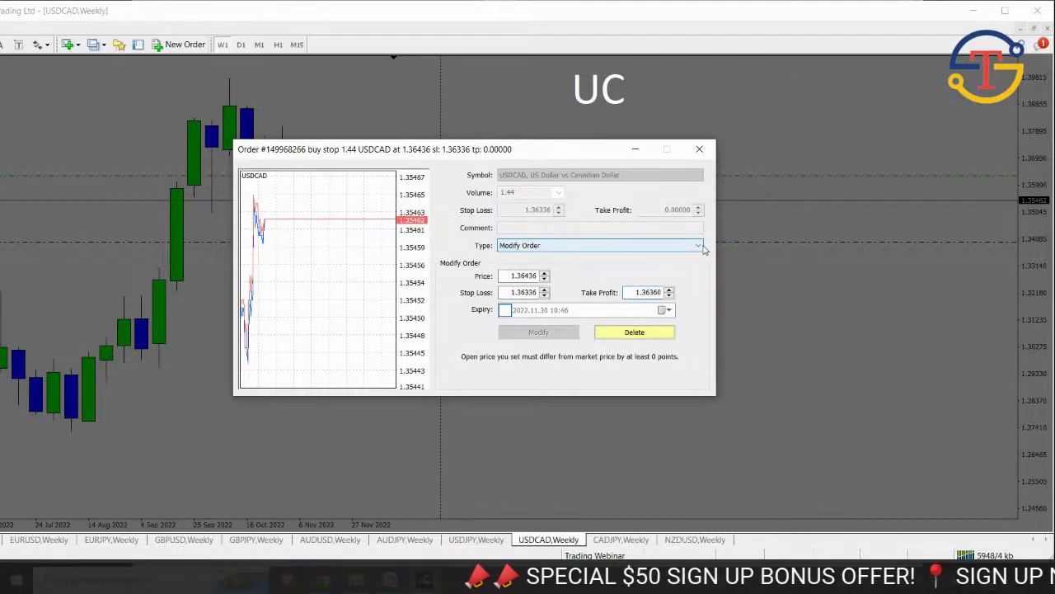
{"action": "key", "text": "BackSpace"}
{"action": "key", "text": "BackSpace"}
{"action": "key", "text": "BackSpace"}
{"action": "type", "text": "636"}
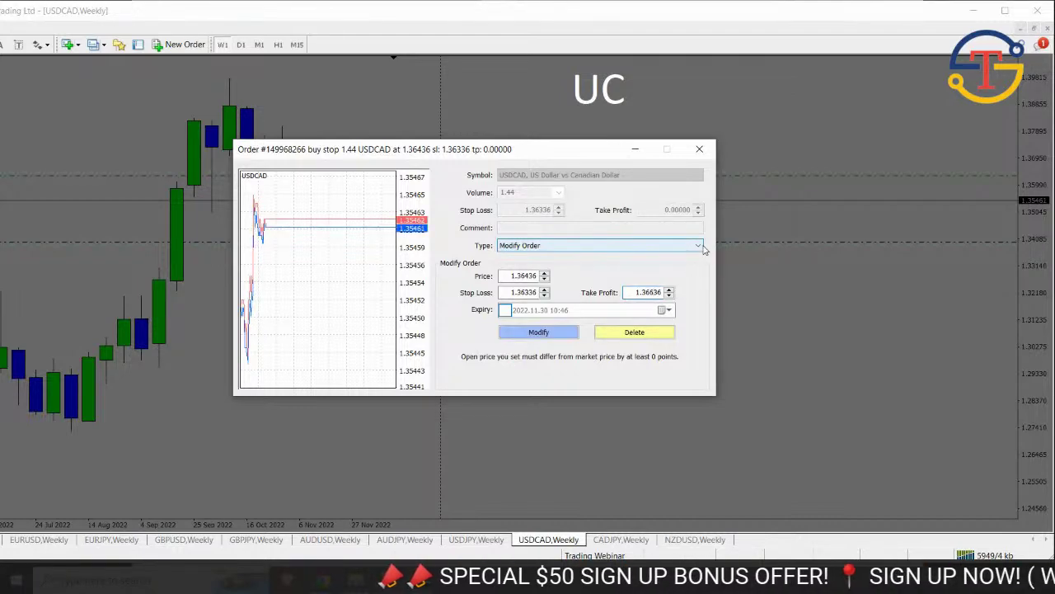
{"action": "left_click", "coordinate": [554, 332]}
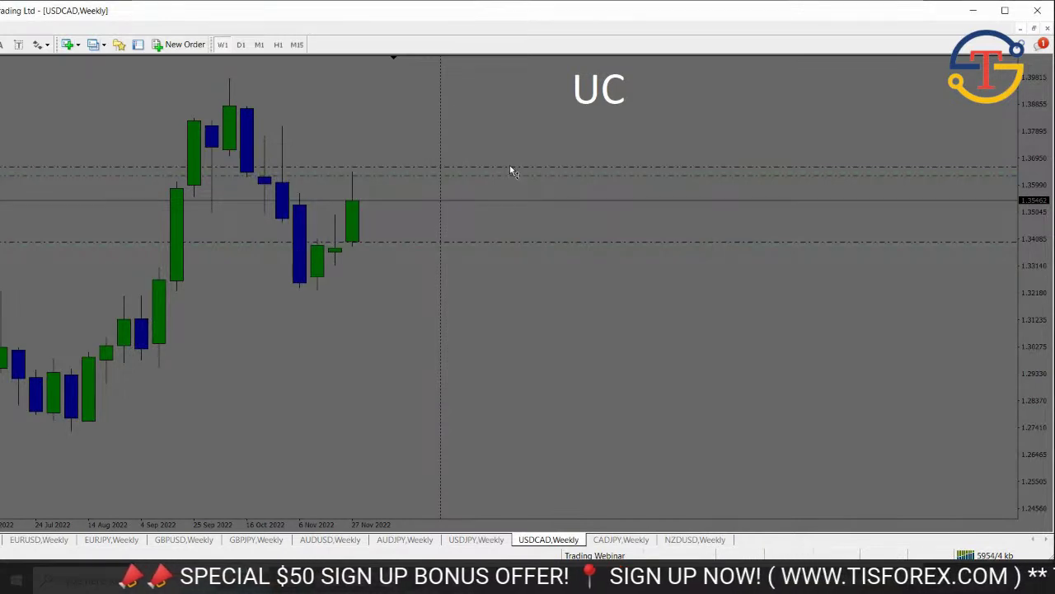
{"action": "mouse_move", "coordinate": [511, 172]}
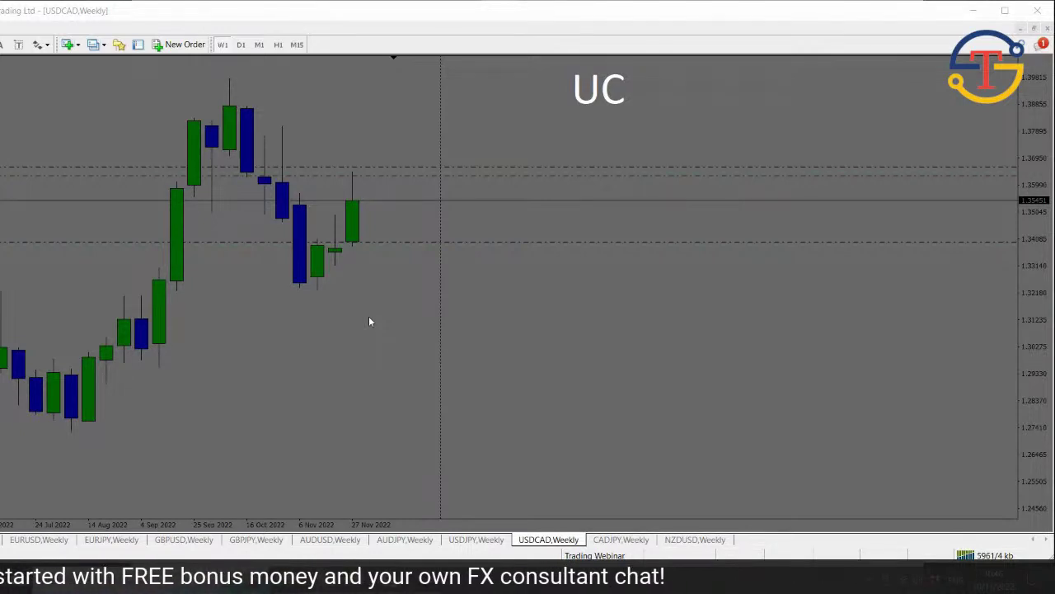
Look through the weekly charts of all pairs from EURUSD to USDCAD to compare their latest candles.
{"action": "left_click", "coordinate": [39, 541]}
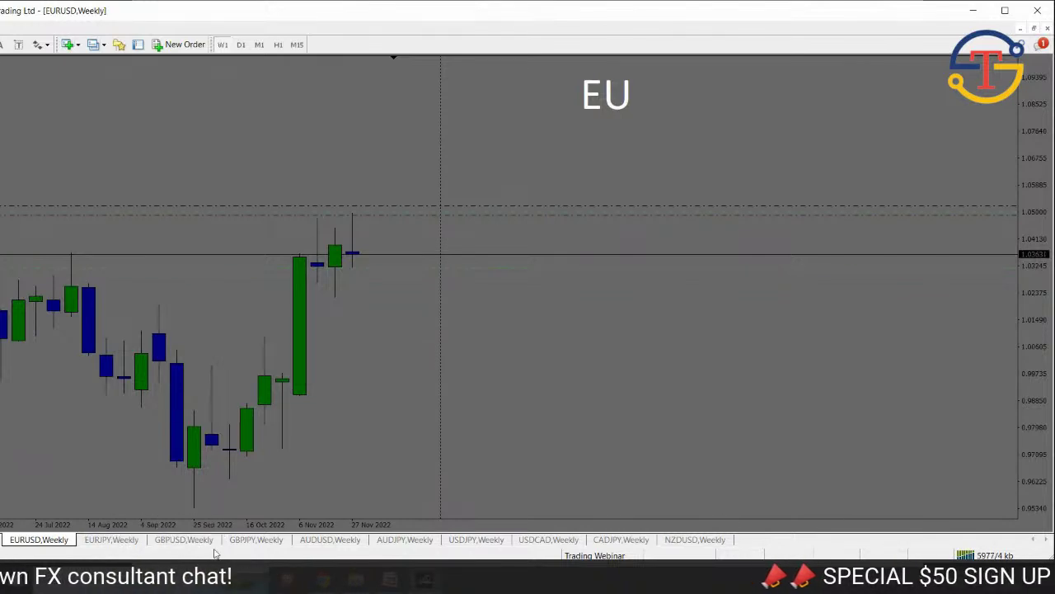
{"action": "left_click", "coordinate": [108, 541]}
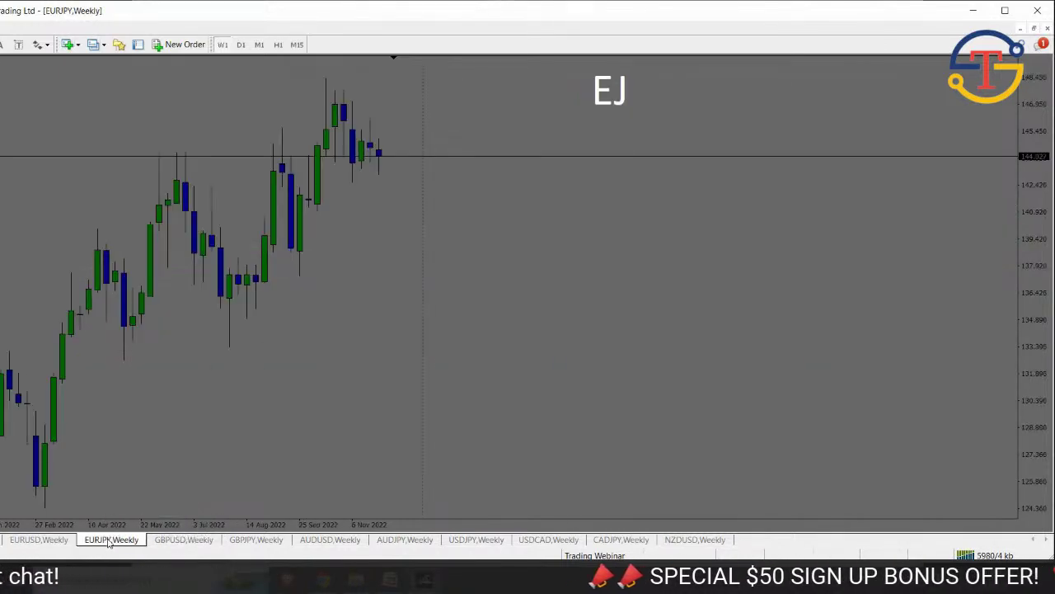
{"action": "left_click", "coordinate": [173, 540]}
{"action": "left_click", "coordinate": [266, 541]}
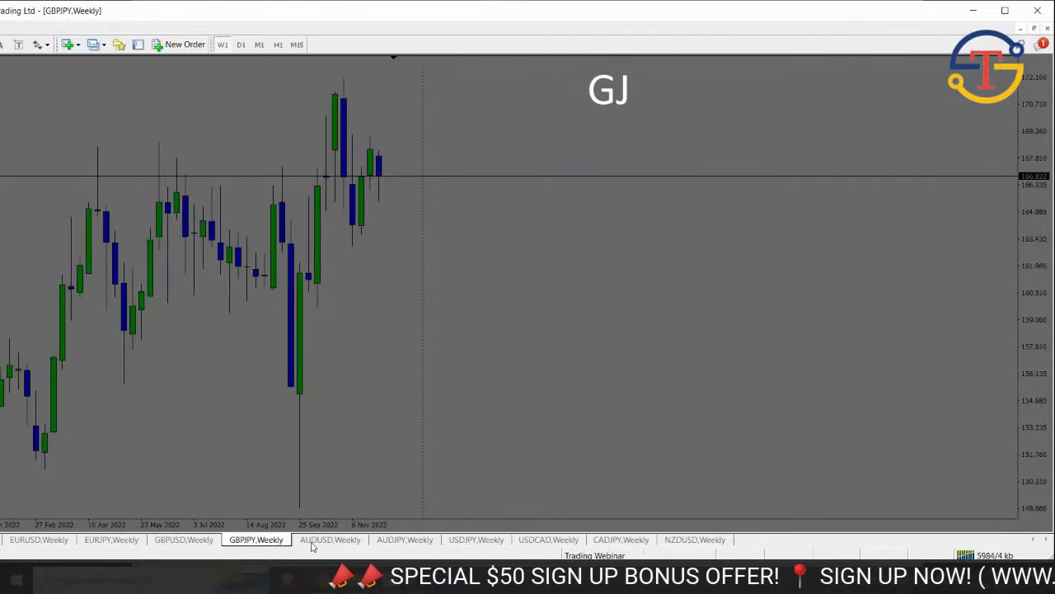
{"action": "left_click", "coordinate": [313, 542]}
{"action": "left_click", "coordinate": [403, 541]}
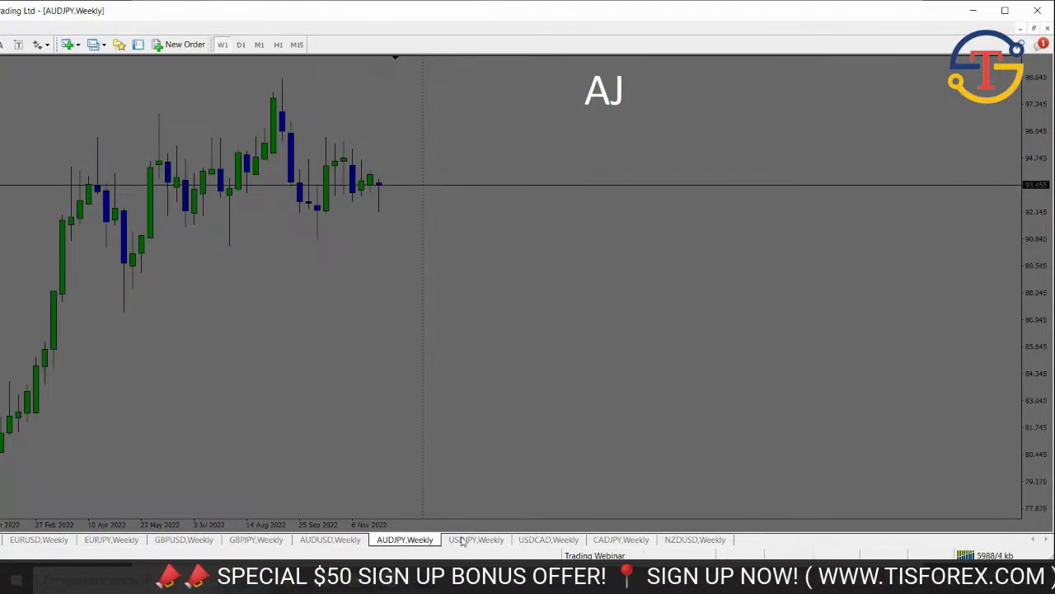
{"action": "left_click", "coordinate": [463, 540]}
{"action": "left_click", "coordinate": [546, 541]}
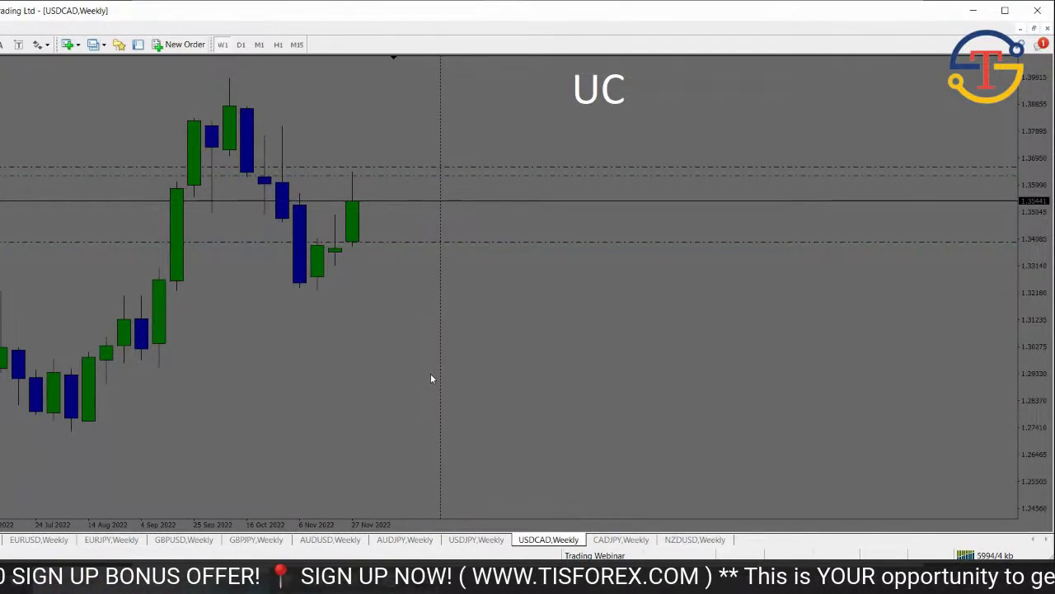
Go back through the weekly charts from EURUSD to USDJPY, revisiting GBPJPY and GBPUSD, and stop on USDJPY.
{"action": "left_click", "coordinate": [39, 540]}
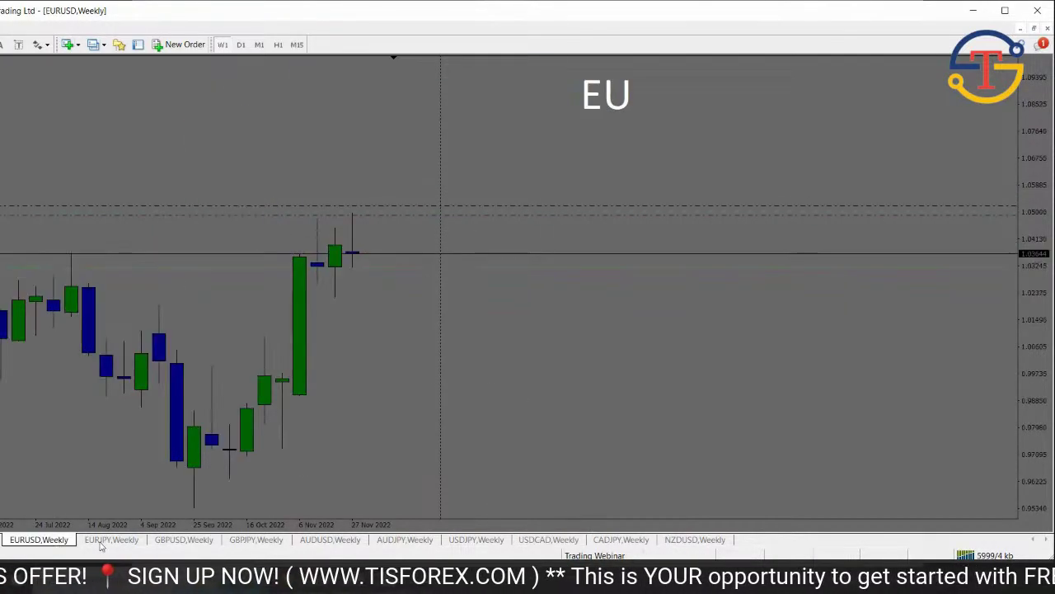
{"action": "left_click", "coordinate": [107, 541]}
{"action": "left_click", "coordinate": [176, 541]}
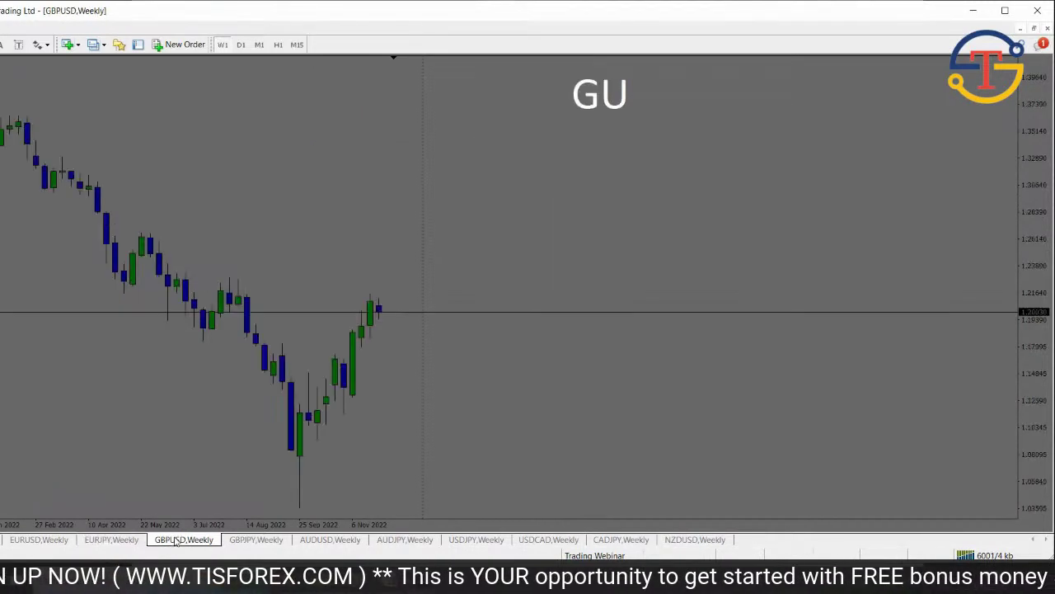
{"action": "left_click", "coordinate": [254, 541]}
{"action": "left_click", "coordinate": [326, 541]}
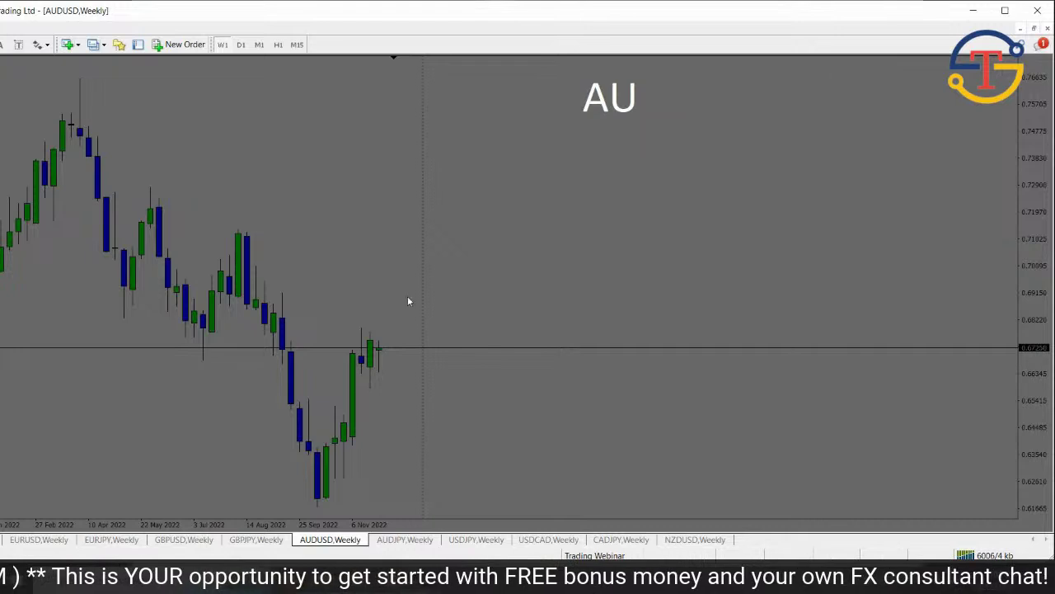
{"action": "left_click", "coordinate": [237, 540]}
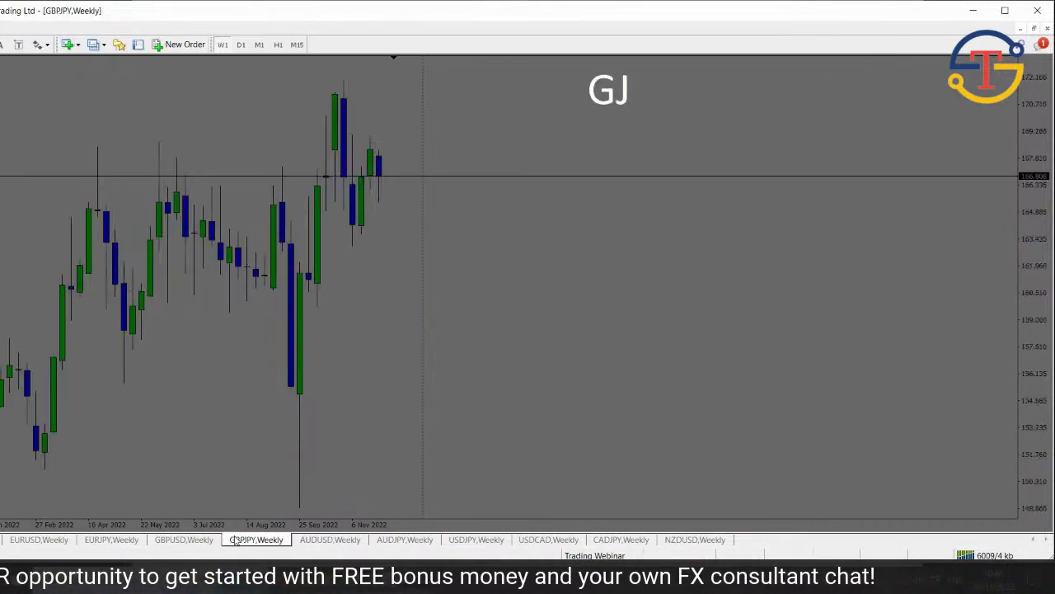
{"action": "left_click", "coordinate": [183, 540]}
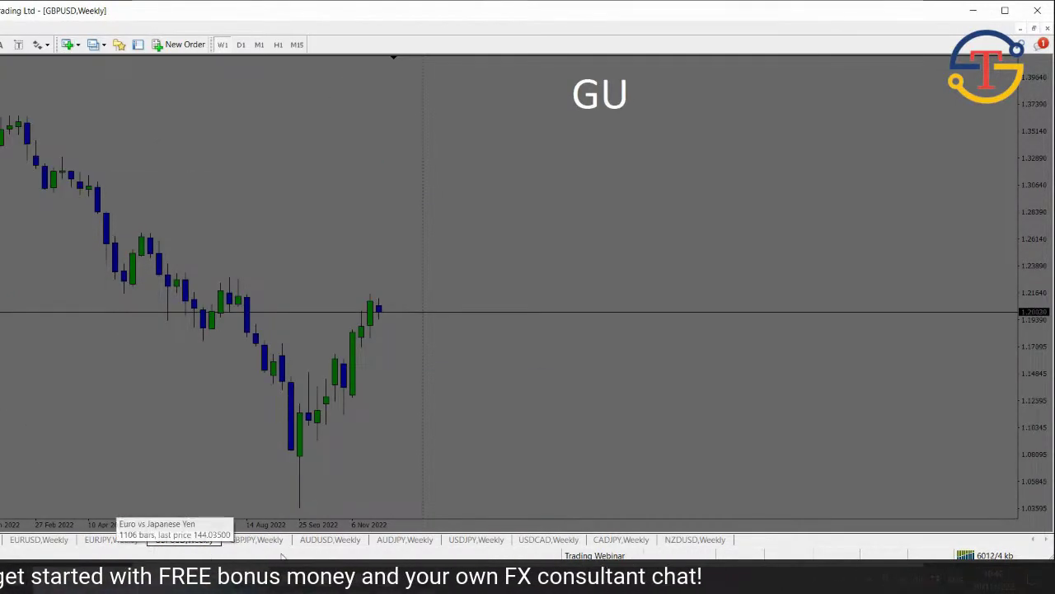
{"action": "left_click", "coordinate": [330, 540]}
{"action": "left_click", "coordinate": [404, 540]}
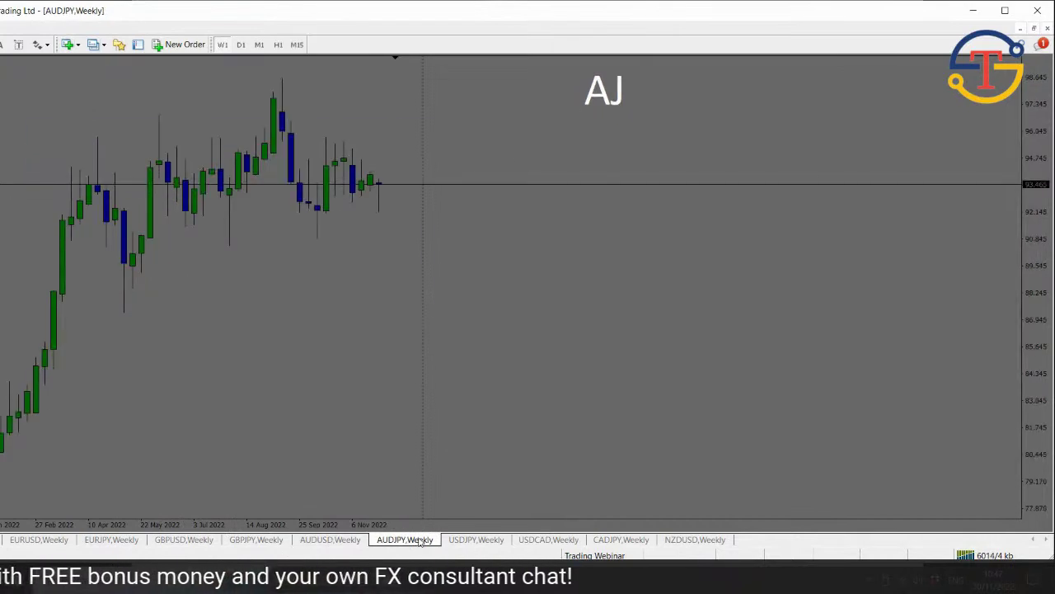
{"action": "left_click", "coordinate": [475, 540]}
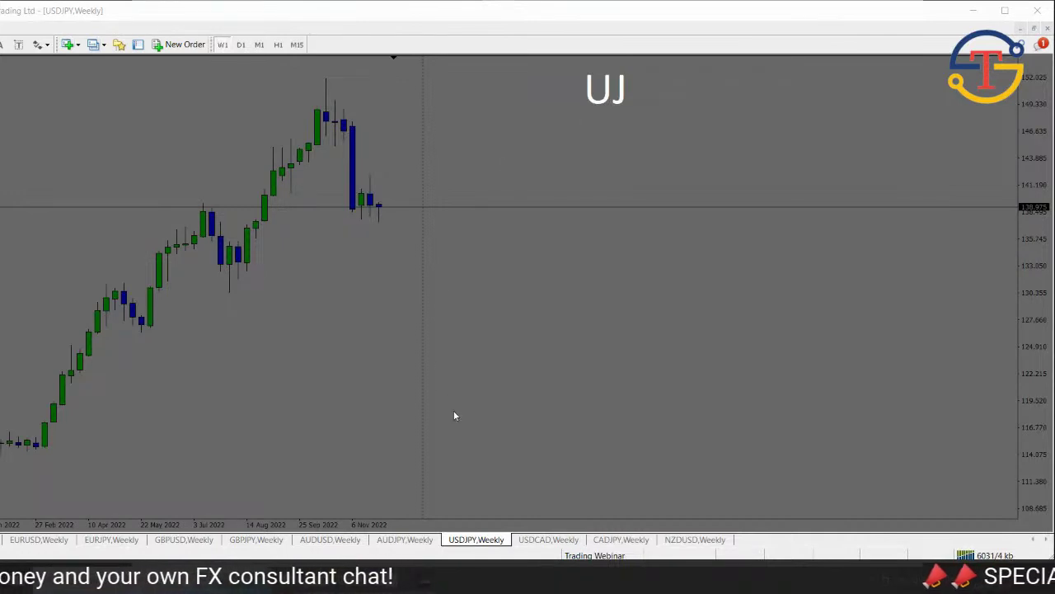
{"action": "left_click_drag", "start_coordinate": [451, 364], "coordinate": [438, 344]}
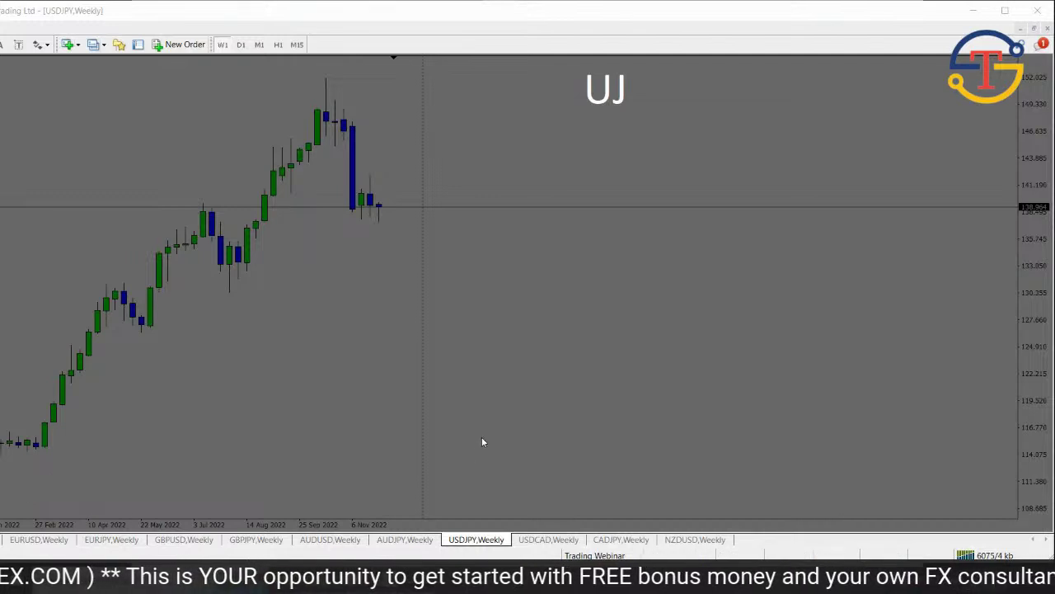
{"action": "left_click", "coordinate": [471, 382]}
{"action": "scroll", "coordinate": [472, 391], "scroll_direction": "up", "scroll_amount": 1}
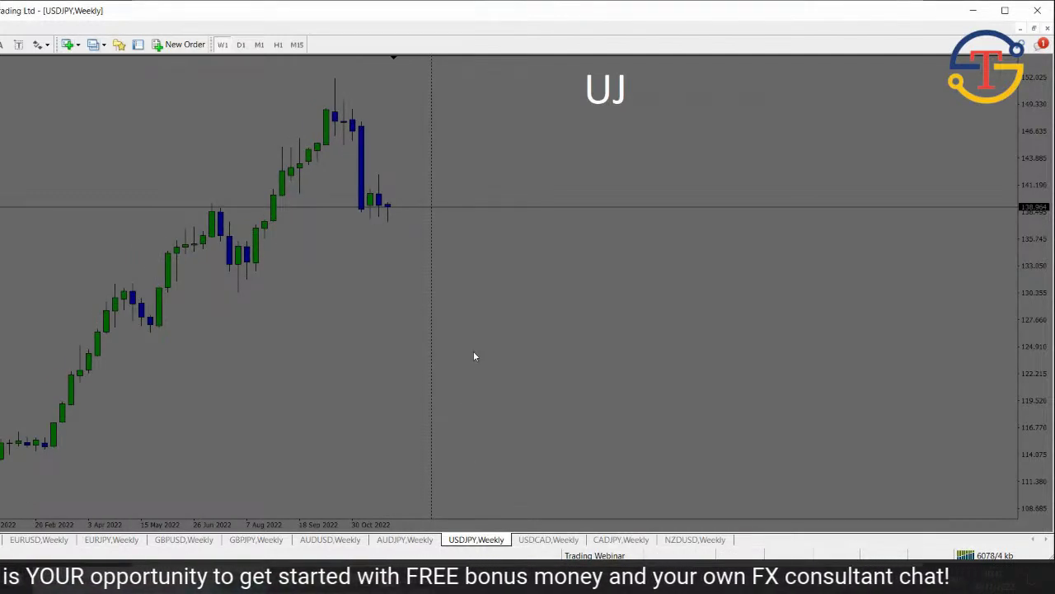
{"action": "scroll", "coordinate": [474, 356], "scroll_direction": "down", "scroll_amount": 1}
Sketch a row of blue and green candle bars in the chart's empty area, with a white arrowhead pointing up at the last bar.
{"action": "left_click_drag", "start_coordinate": [474, 349], "coordinate": [476, 379]}
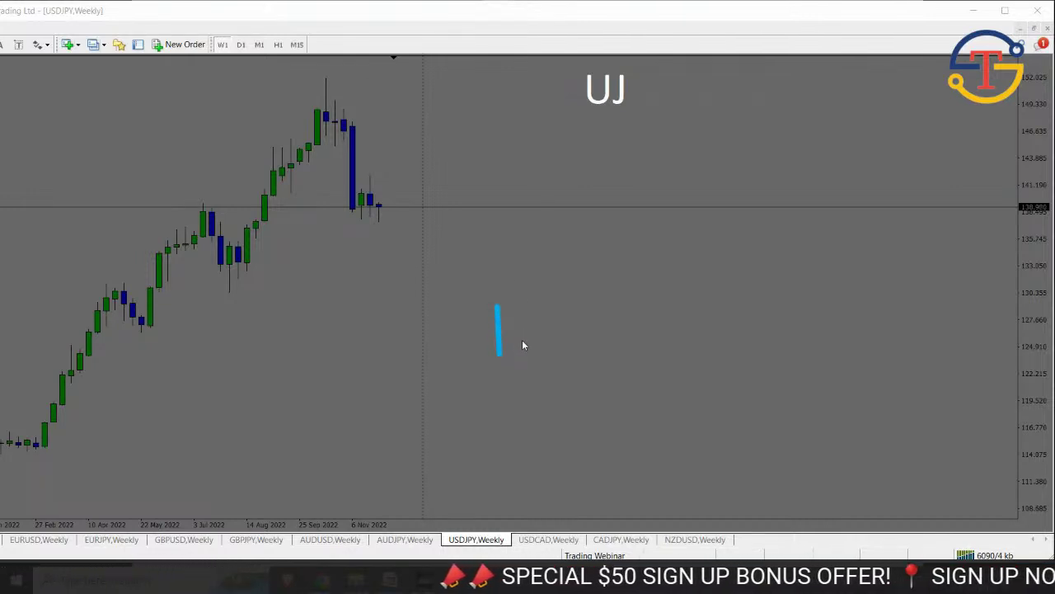
{"action": "left_click_drag", "start_coordinate": [513, 341], "coordinate": [515, 382]}
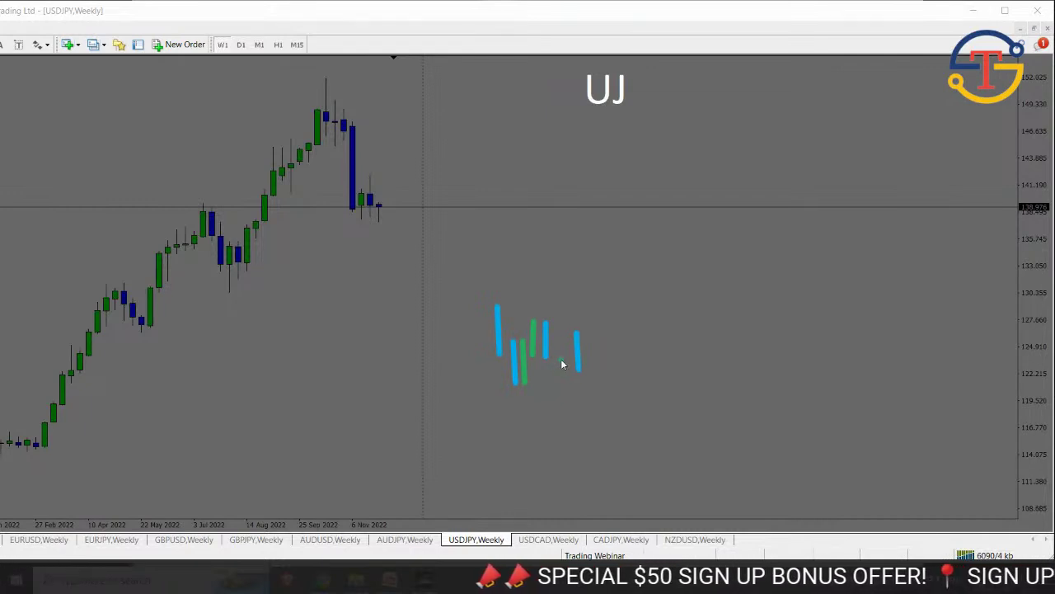
{"action": "left_click_drag", "start_coordinate": [562, 360], "coordinate": [565, 336]}
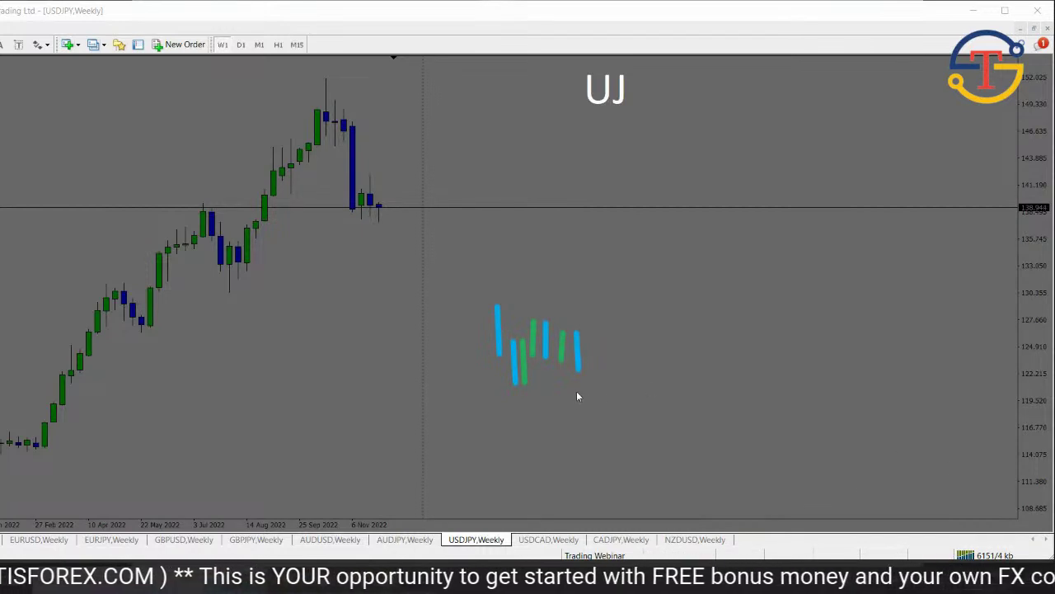
{"action": "mouse_move", "coordinate": [582, 380]}
{"action": "left_mouse_down"}
{"action": "mouse_move", "coordinate": [566, 406]}
{"action": "mouse_move", "coordinate": [587, 417]}
{"action": "left_mouse_up"}
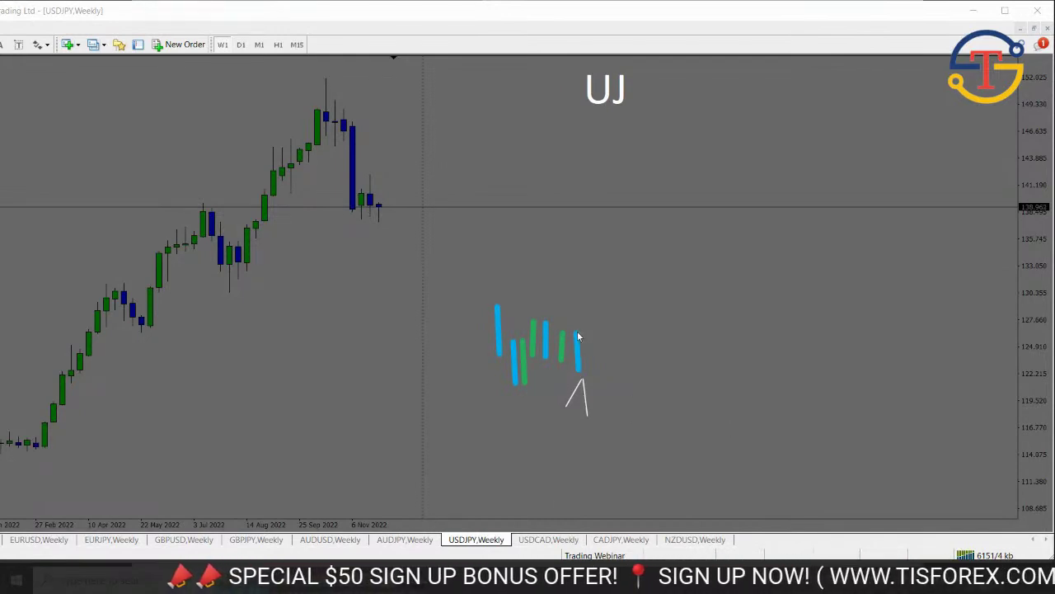
Draw black horizontal lines at the last sketched bar's high and low, plus a green line just below the upper one.
{"action": "left_click_drag", "start_coordinate": [576, 331], "coordinate": [765, 331]}
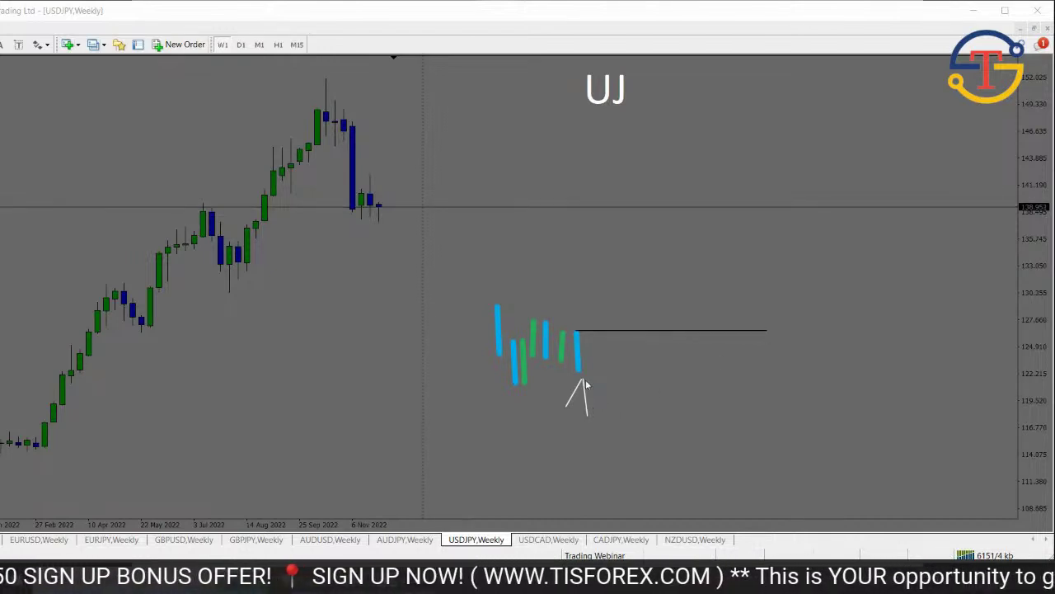
{"action": "left_click_drag", "start_coordinate": [721, 377], "coordinate": [772, 378]}
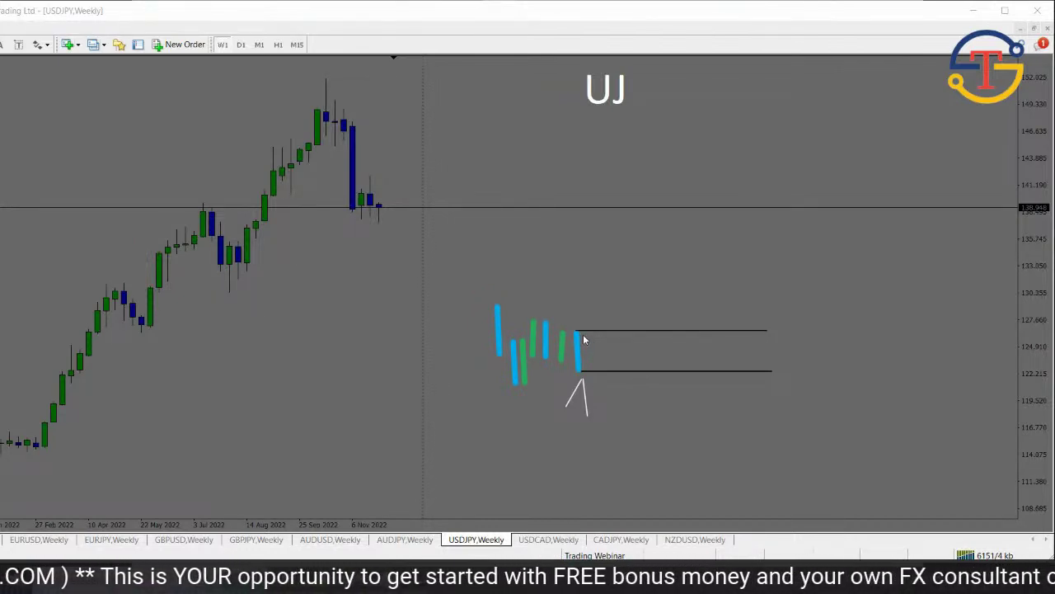
{"action": "left_click_drag", "start_coordinate": [583, 334], "coordinate": [765, 334]}
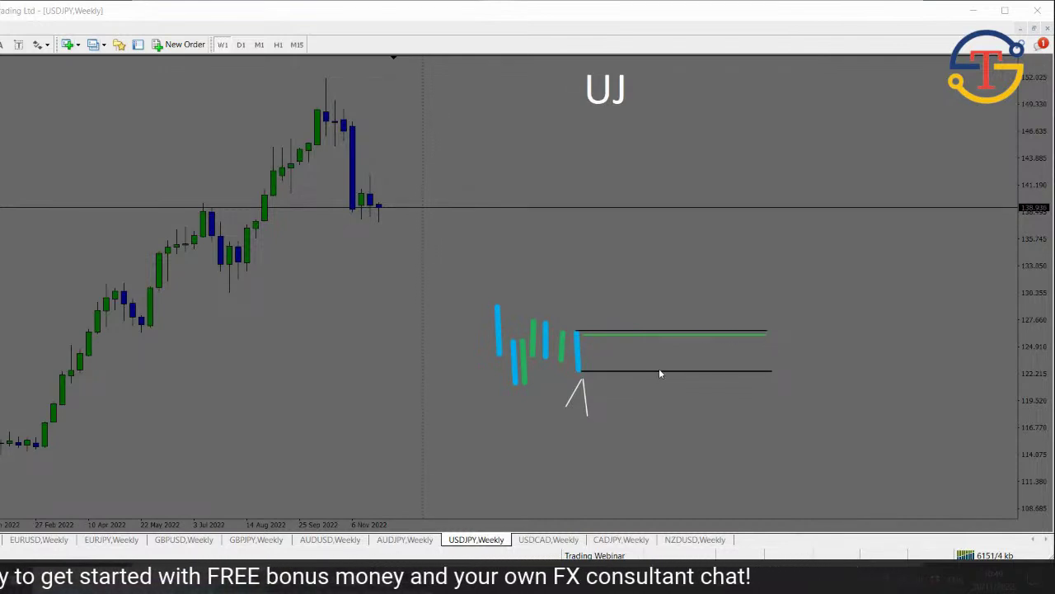
Add a green line just above the sketch's lower black line, and red lines below the lower and above the upper black line.
{"action": "left_click_drag", "start_coordinate": [585, 366], "coordinate": [767, 366]}
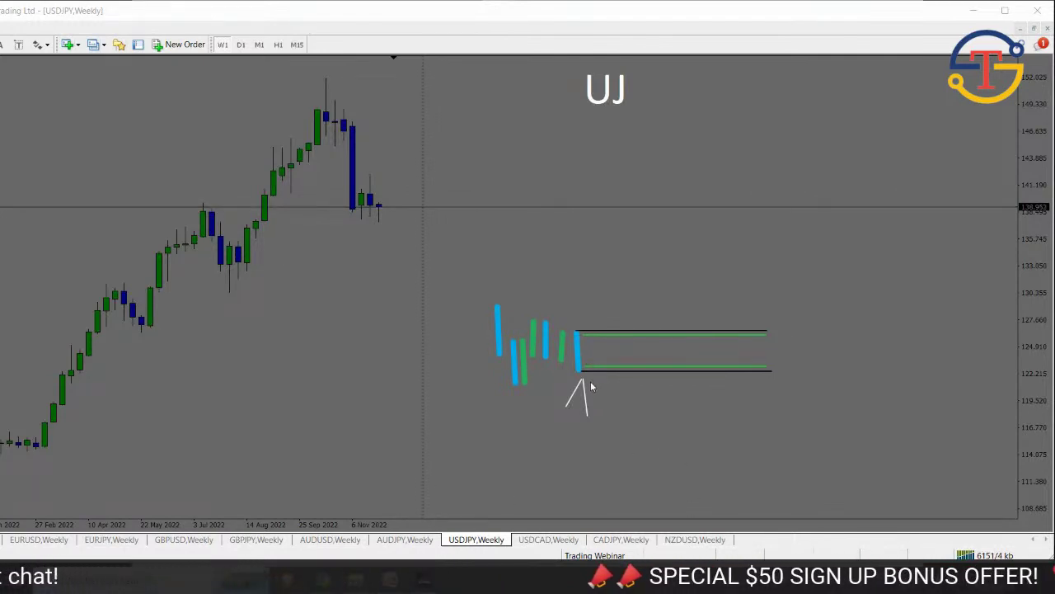
{"action": "left_click_drag", "start_coordinate": [591, 381], "coordinate": [777, 381]}
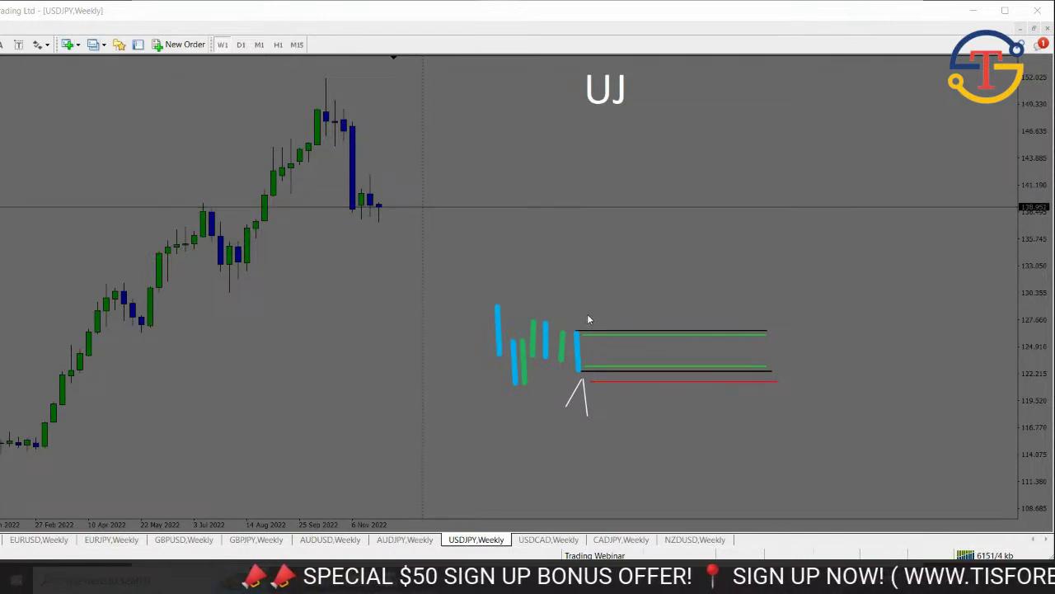
{"action": "left_click_drag", "start_coordinate": [588, 317], "coordinate": [763, 317]}
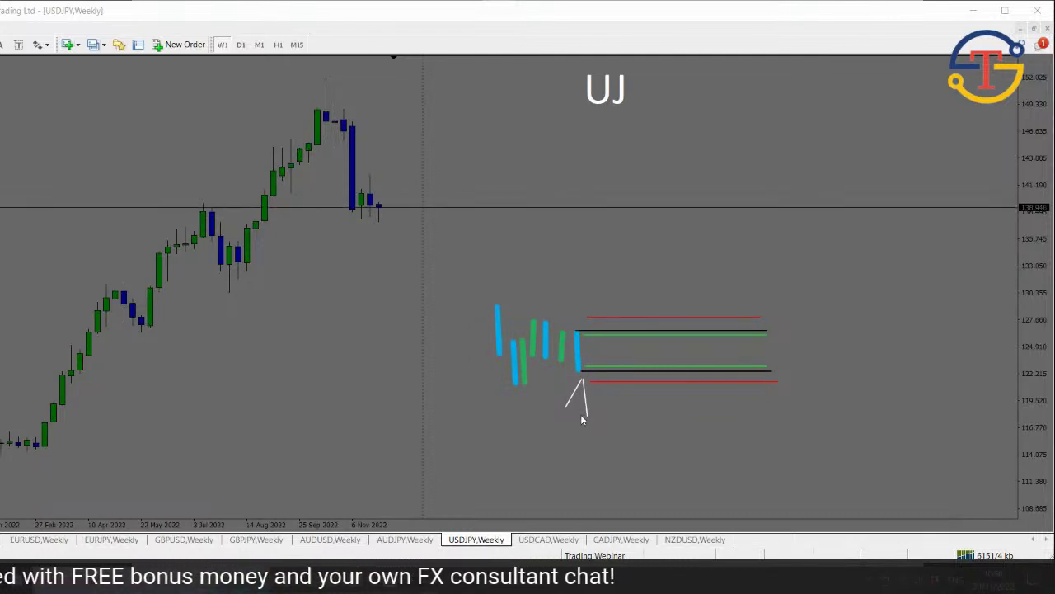
Clear the sketch and mark the highs and lows of the last four weekly USDJPY candles with short white strokes.
{"action": "key", "text": "Escape"}
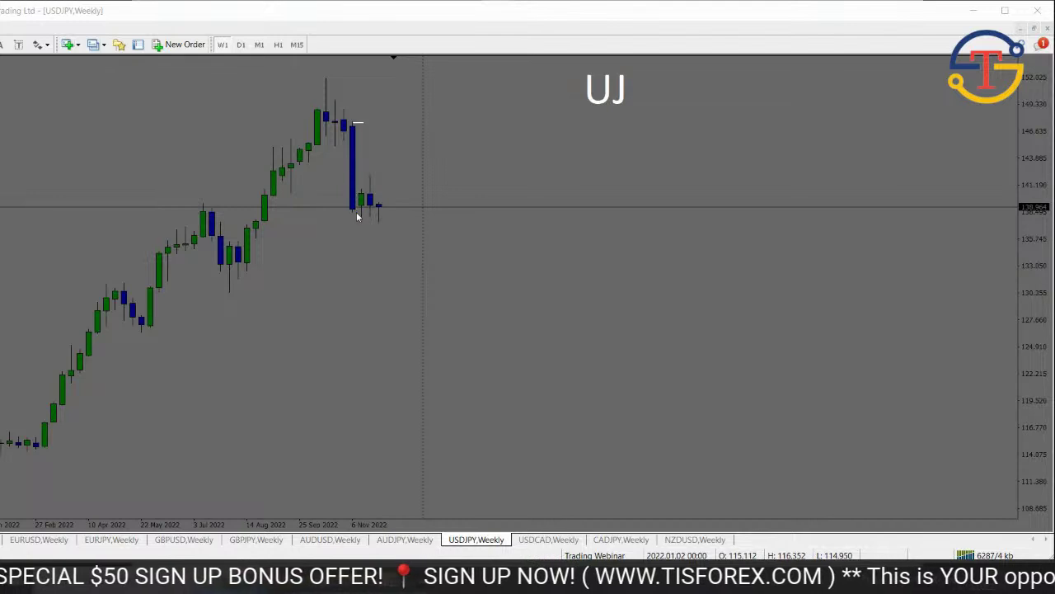
{"action": "mouse_move", "coordinate": [356, 212]}
{"action": "left_mouse_down"}
{"action": "mouse_move", "coordinate": [339, 212]}
{"action": "mouse_move", "coordinate": [369, 220]}
{"action": "mouse_move", "coordinate": [364, 189]}
{"action": "mouse_move", "coordinate": [378, 175]}
{"action": "left_mouse_up"}
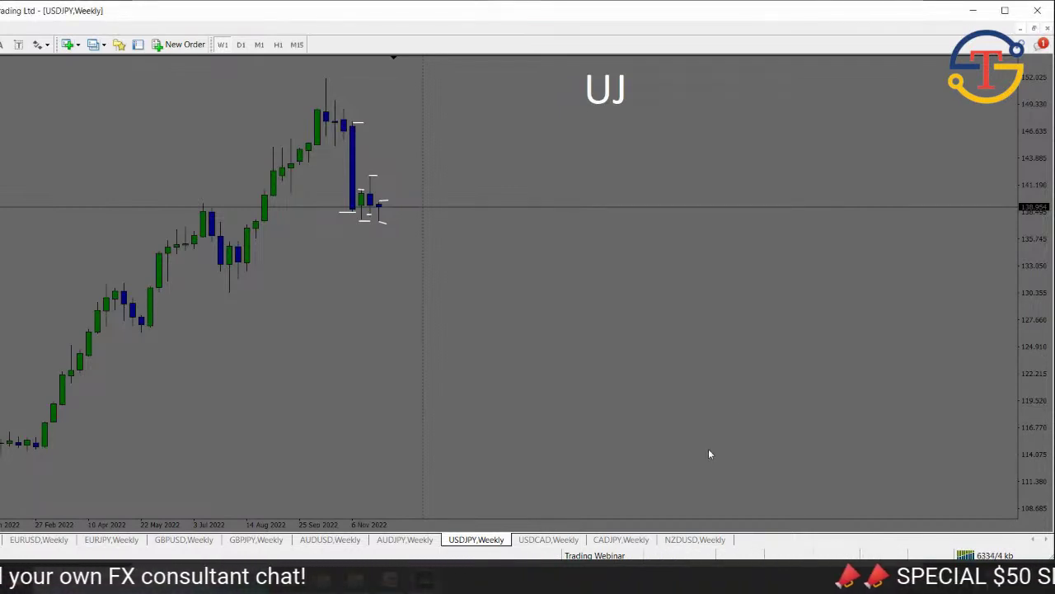
Show the USDCAD weekly chart and handwrite the ratio 2:1 in white in its empty area.
{"action": "left_click", "coordinate": [537, 541]}
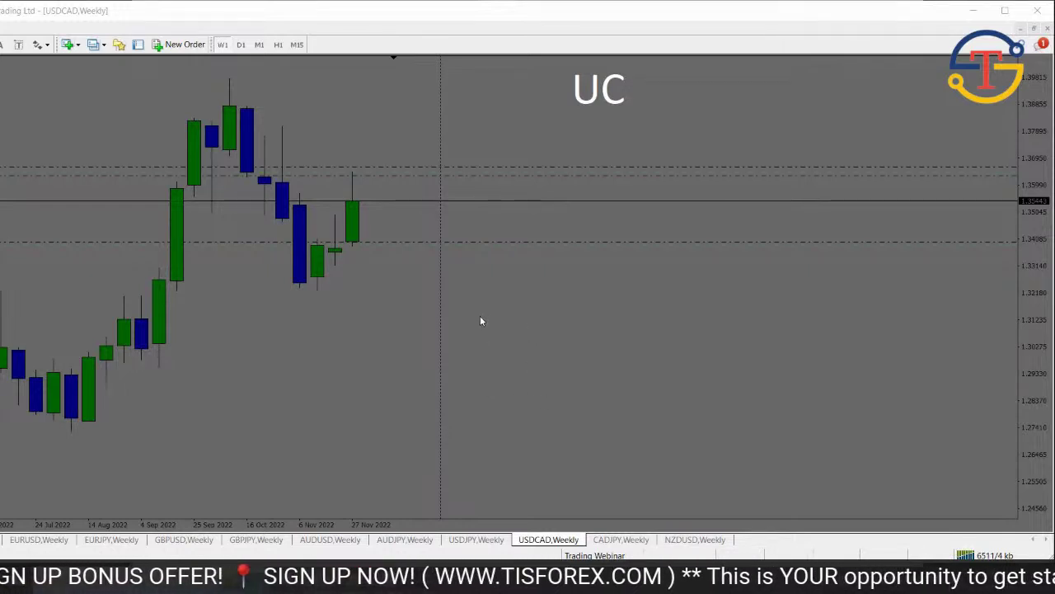
{"action": "left_click_drag", "start_coordinate": [480, 316], "coordinate": [492, 338]}
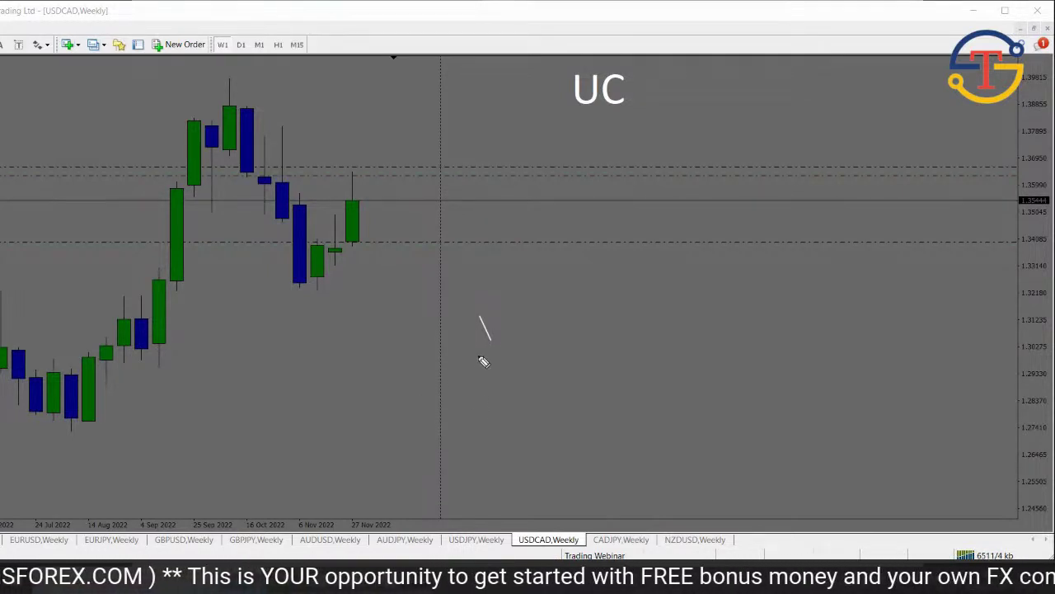
{"action": "key", "text": "ctrl+z"}
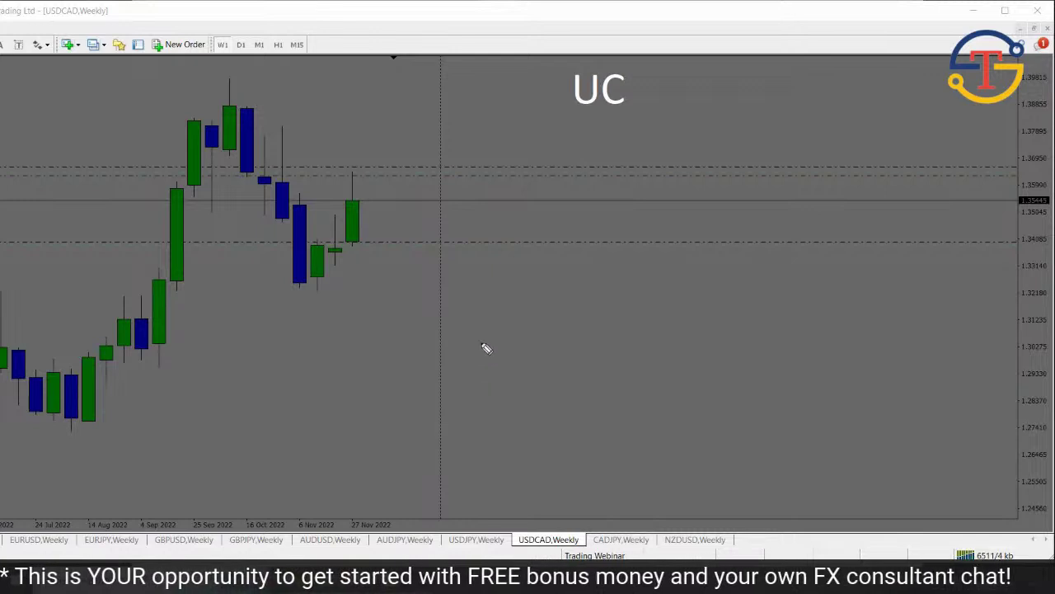
{"action": "mouse_move", "coordinate": [480, 330]}
{"action": "left_mouse_down"}
{"action": "mouse_move", "coordinate": [485, 351]}
{"action": "mouse_move", "coordinate": [502, 352]}
{"action": "left_mouse_up"}
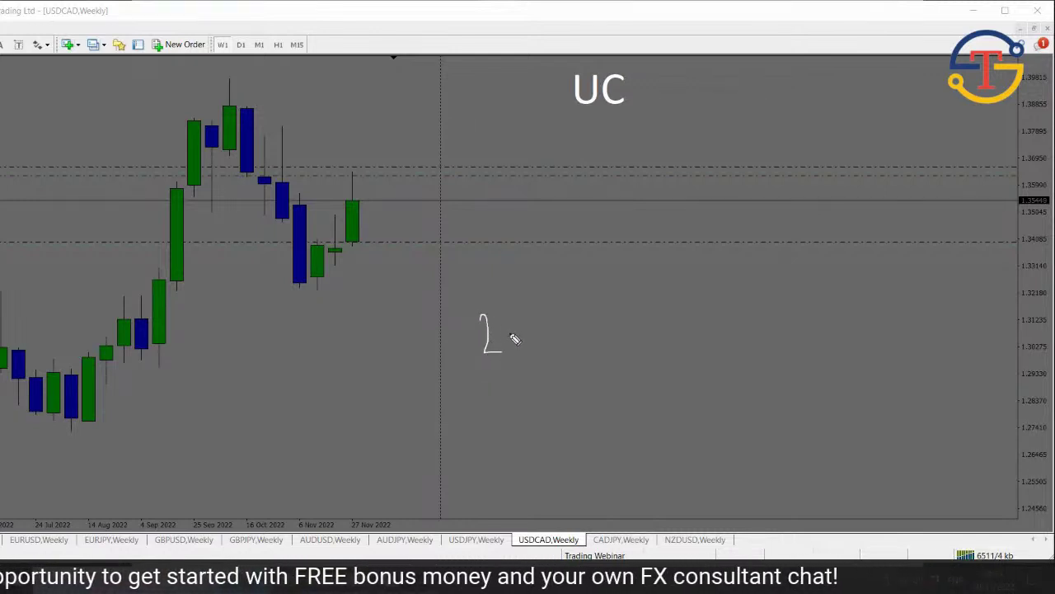
{"action": "left_click_drag", "start_coordinate": [525, 315], "coordinate": [526, 353]}
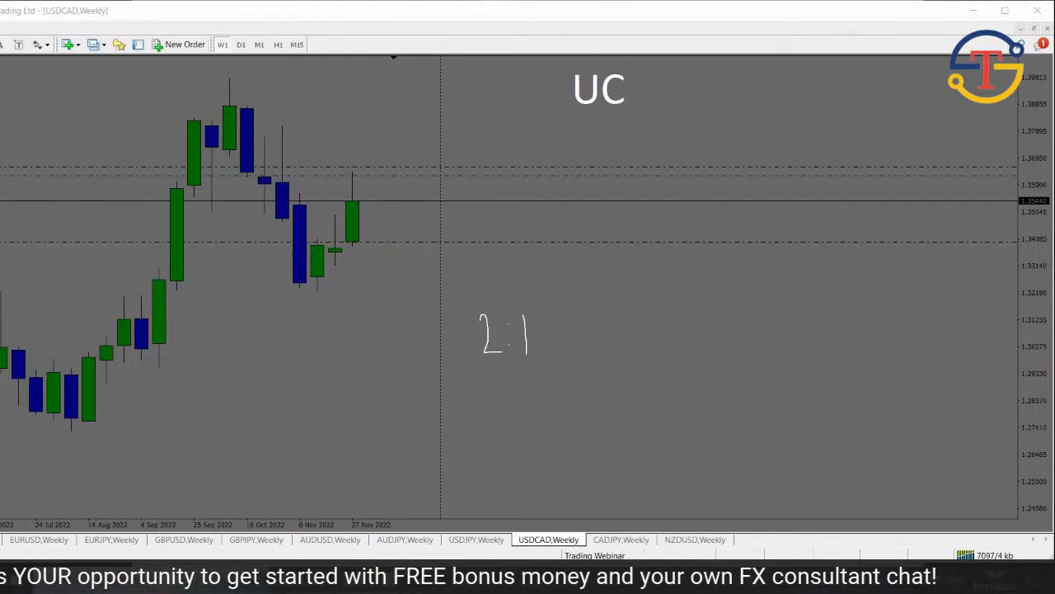
Switch to the Chrome window showing a blank new tab.
{"action": "mouse_move", "coordinate": [478, 581]}
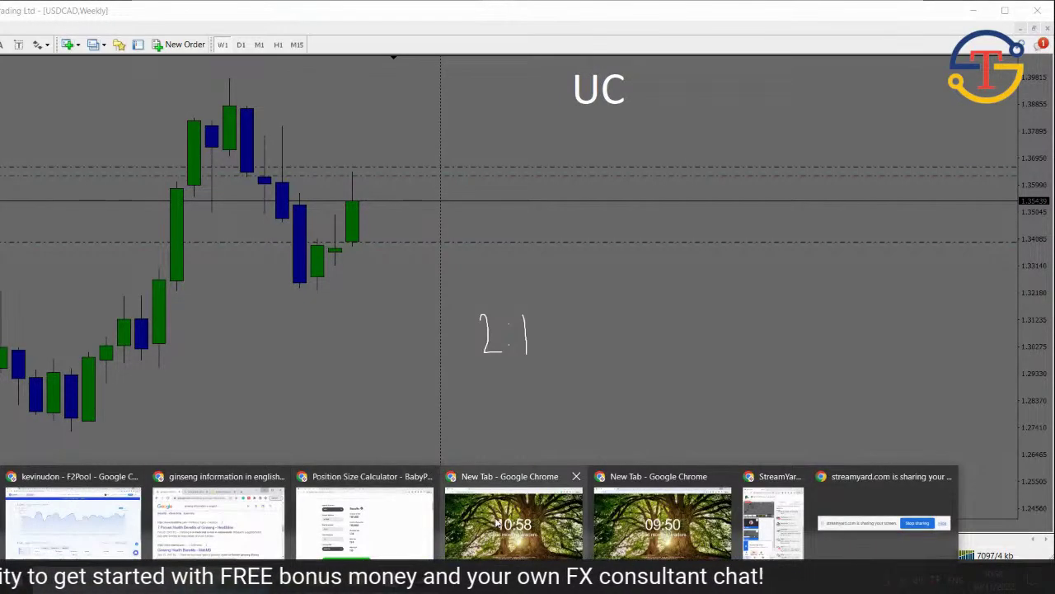
{"action": "left_click", "coordinate": [515, 516]}
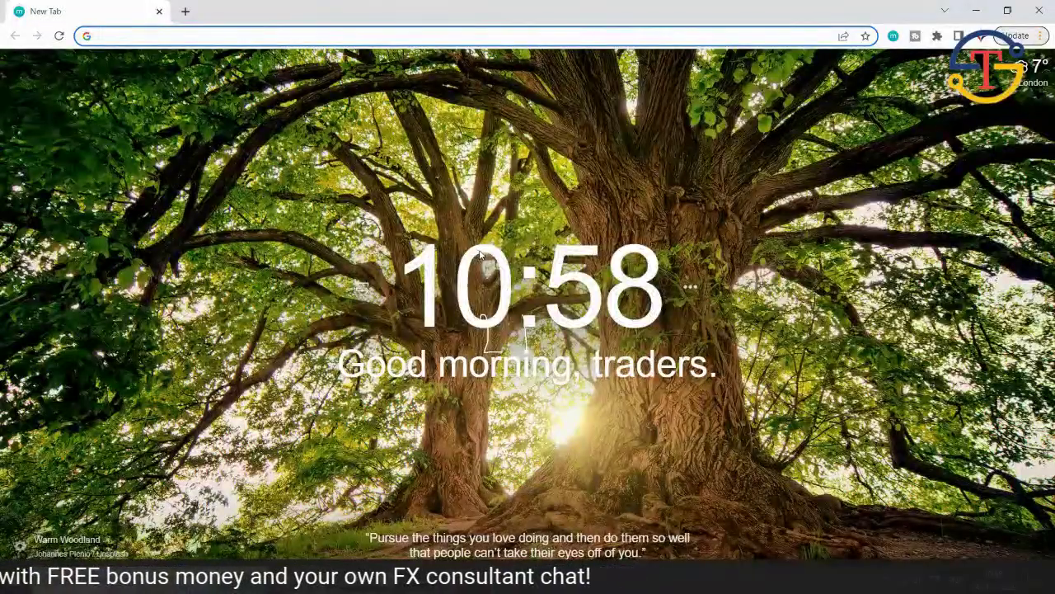